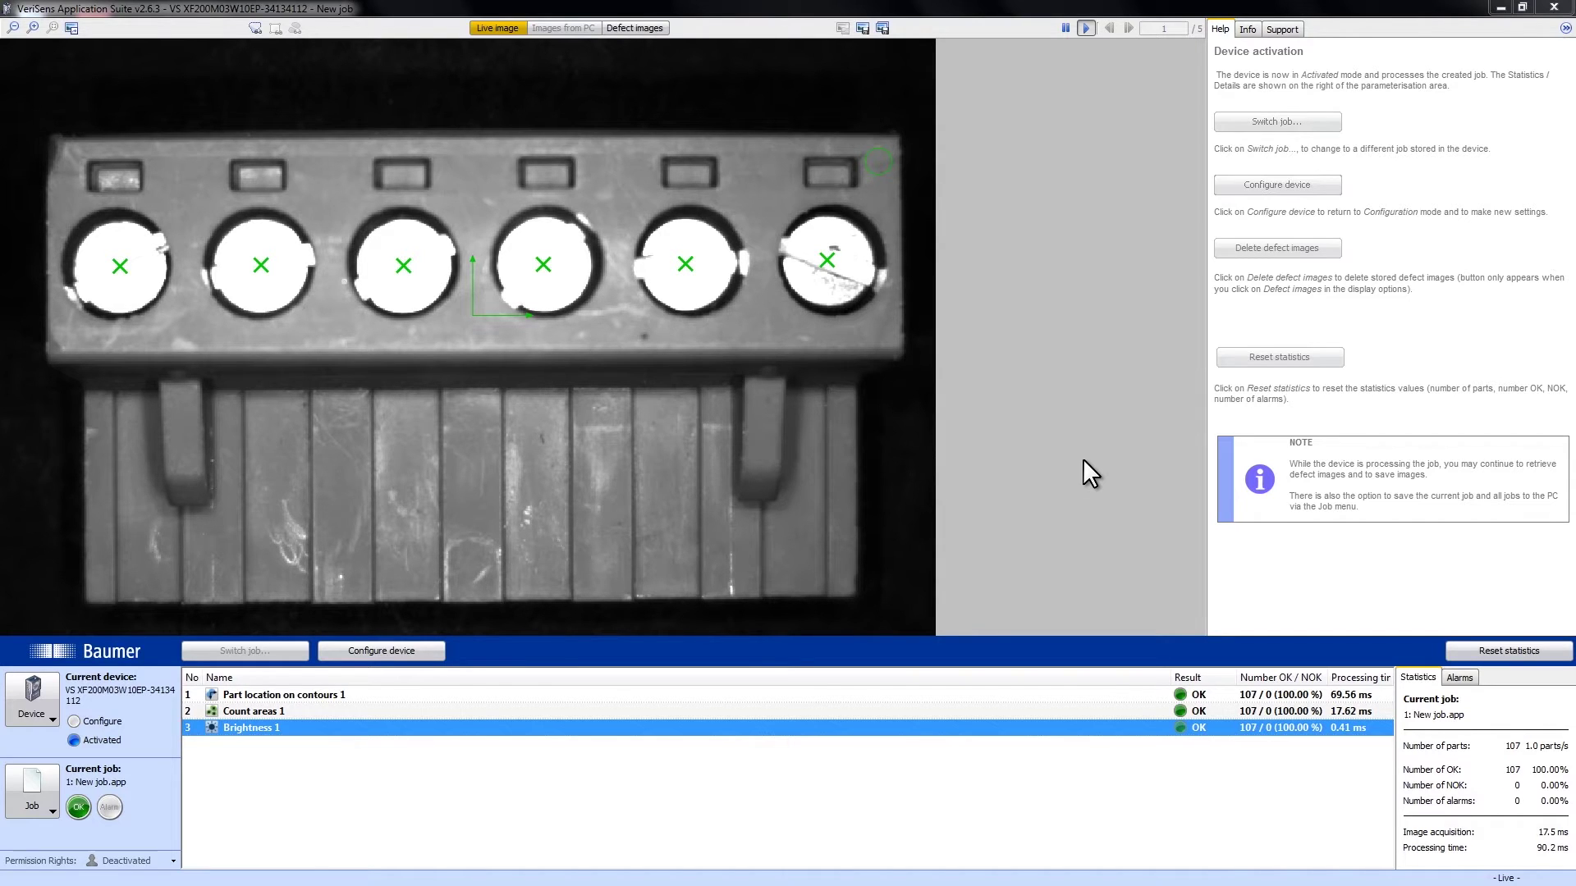
Deactivate the sensor into configuration mode and open the Device menu.
{"action": "left_click", "coordinate": [425, 653]}
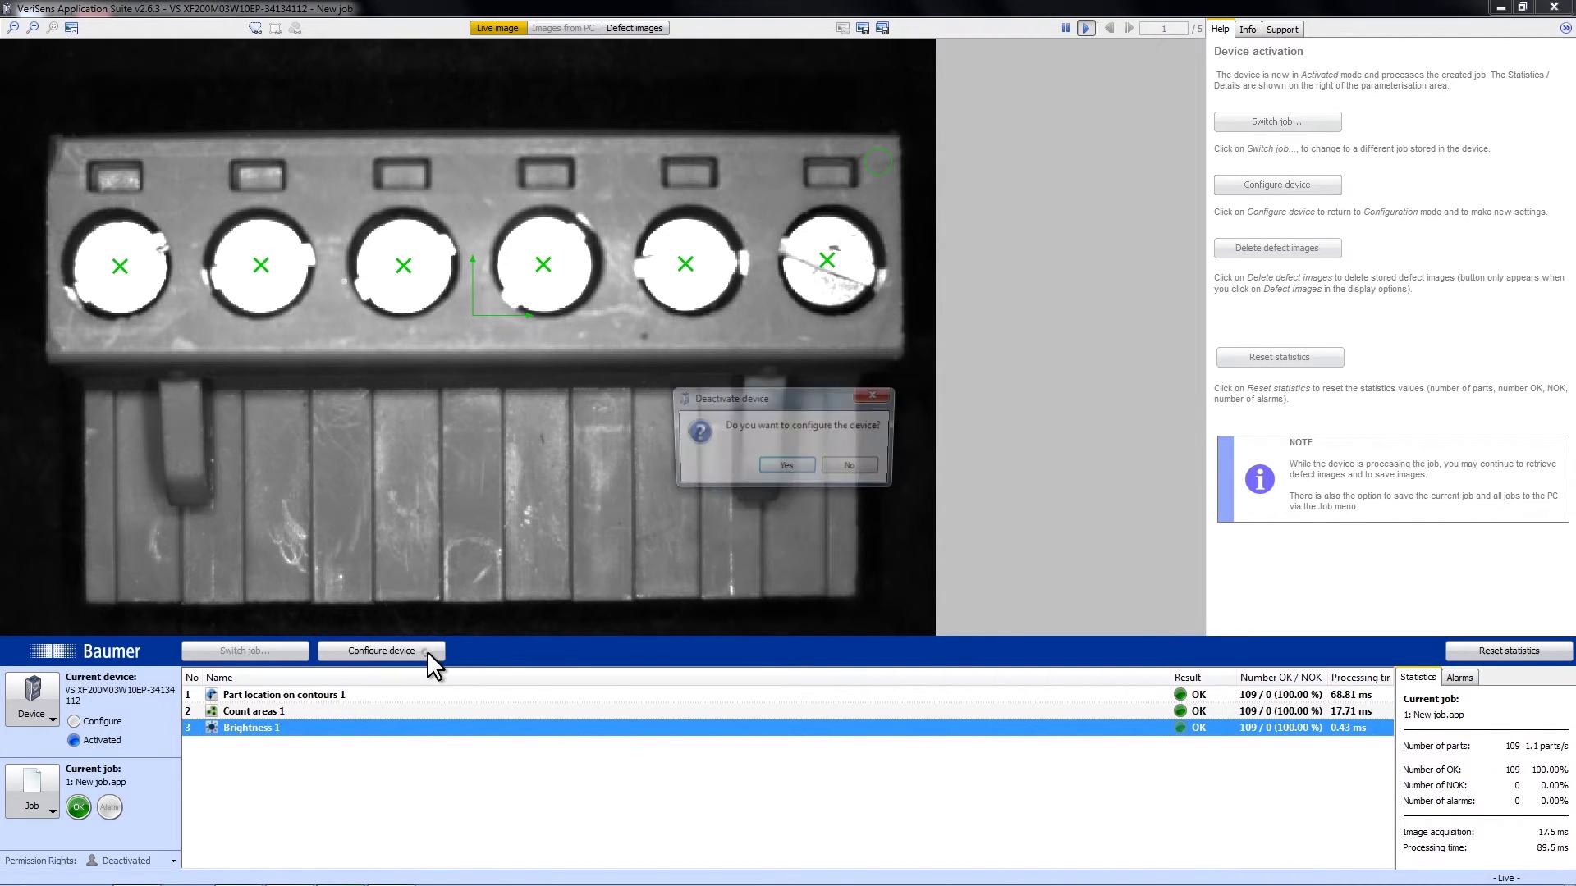
{"action": "left_click", "coordinate": [790, 465]}
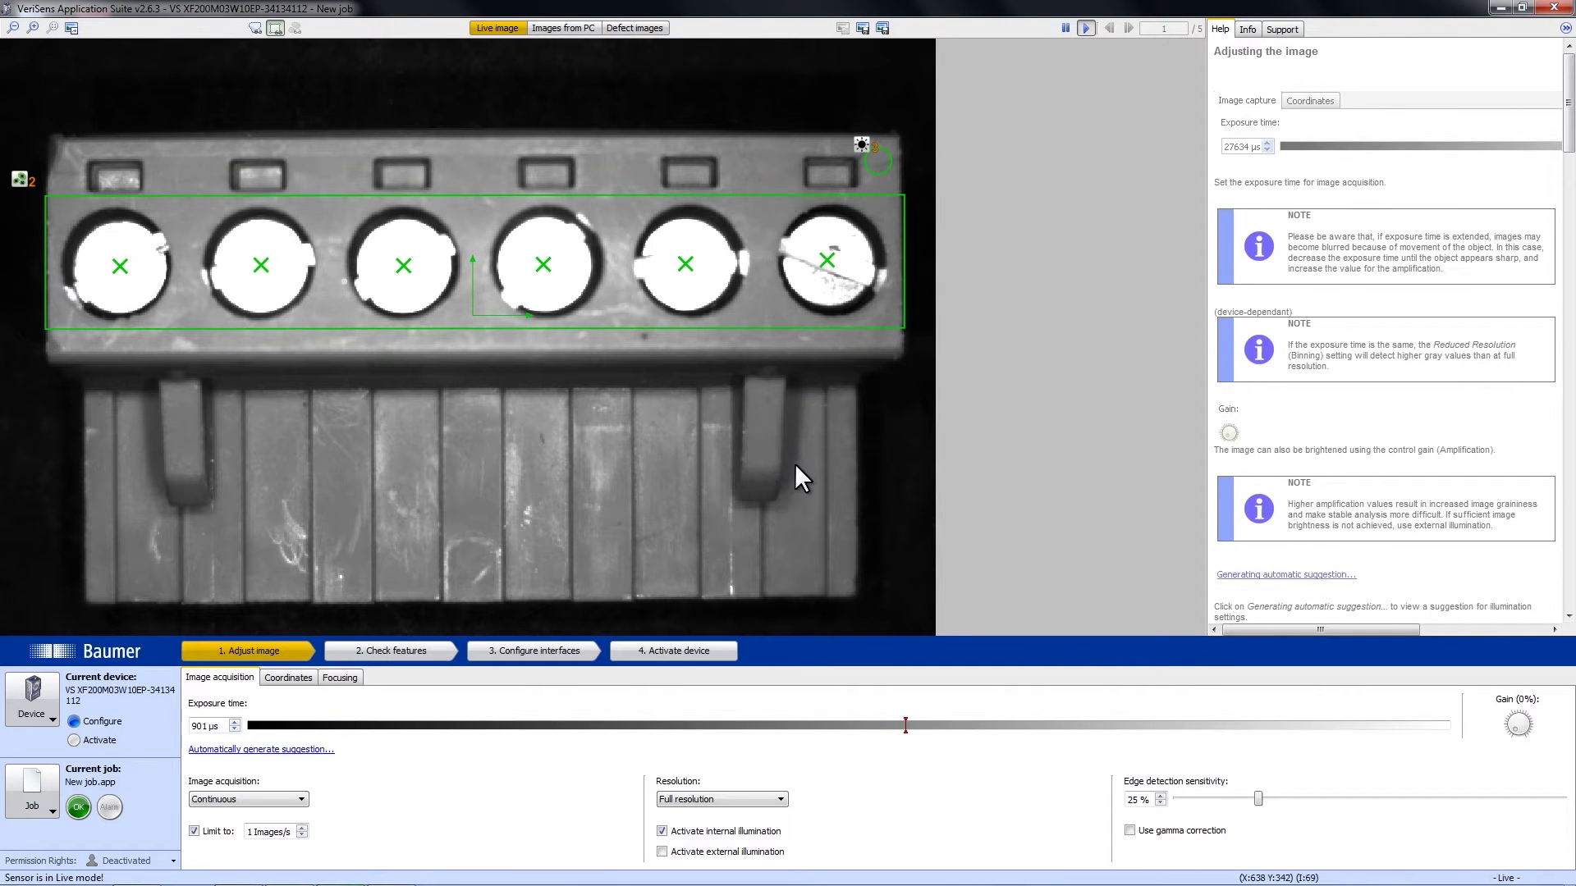
{"action": "left_click", "coordinate": [34, 704]}
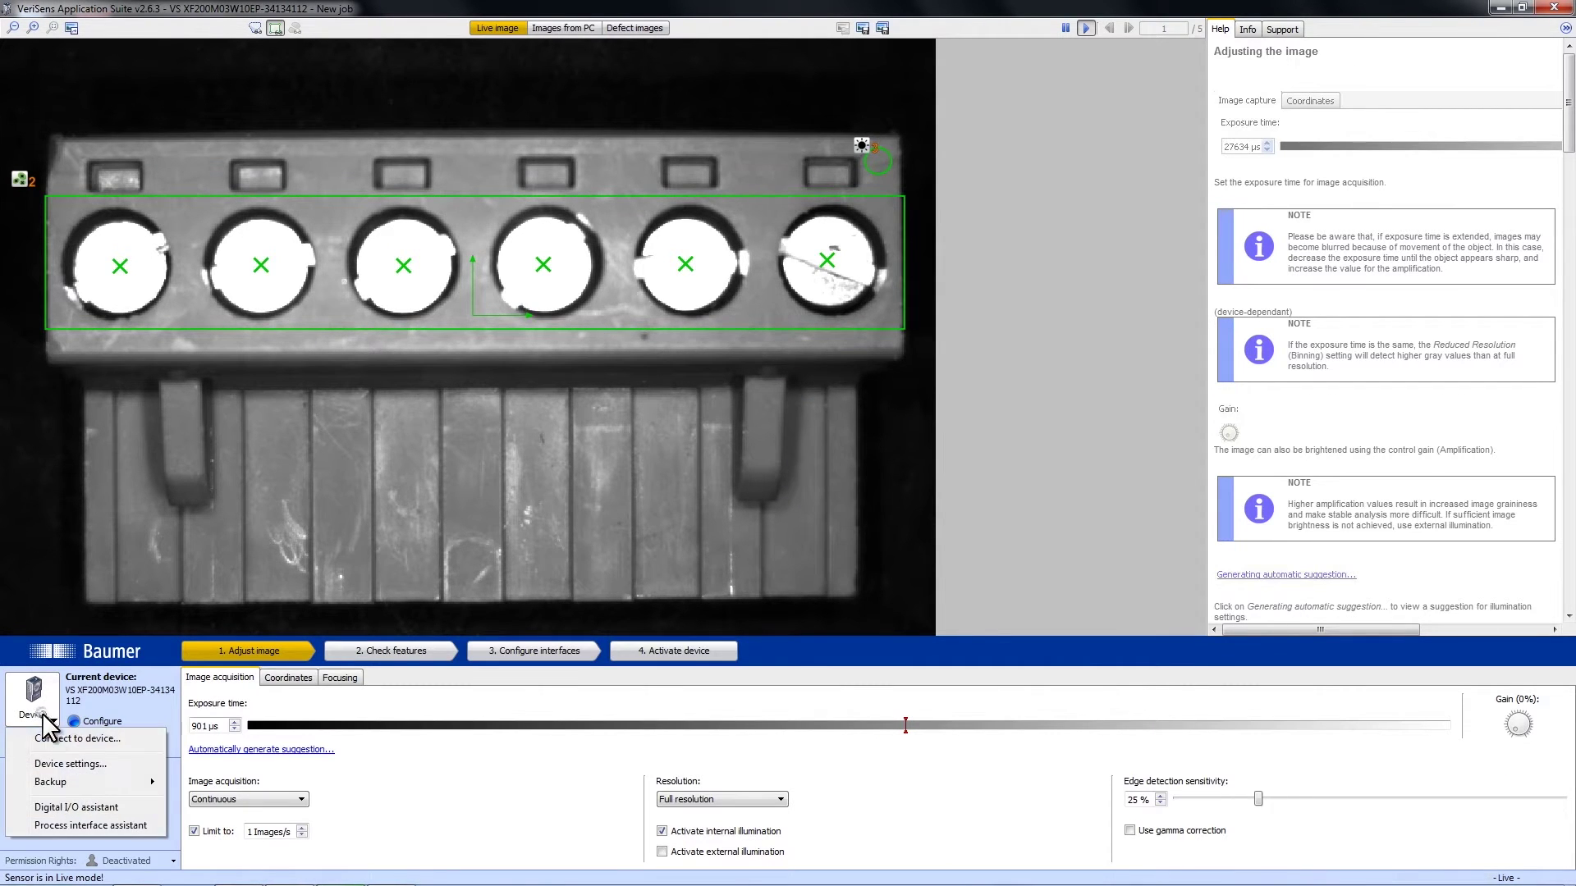
Open Device settings and review the jobs under Job management, selecting job 9, New job 1.app.
{"action": "left_click", "coordinate": [72, 765]}
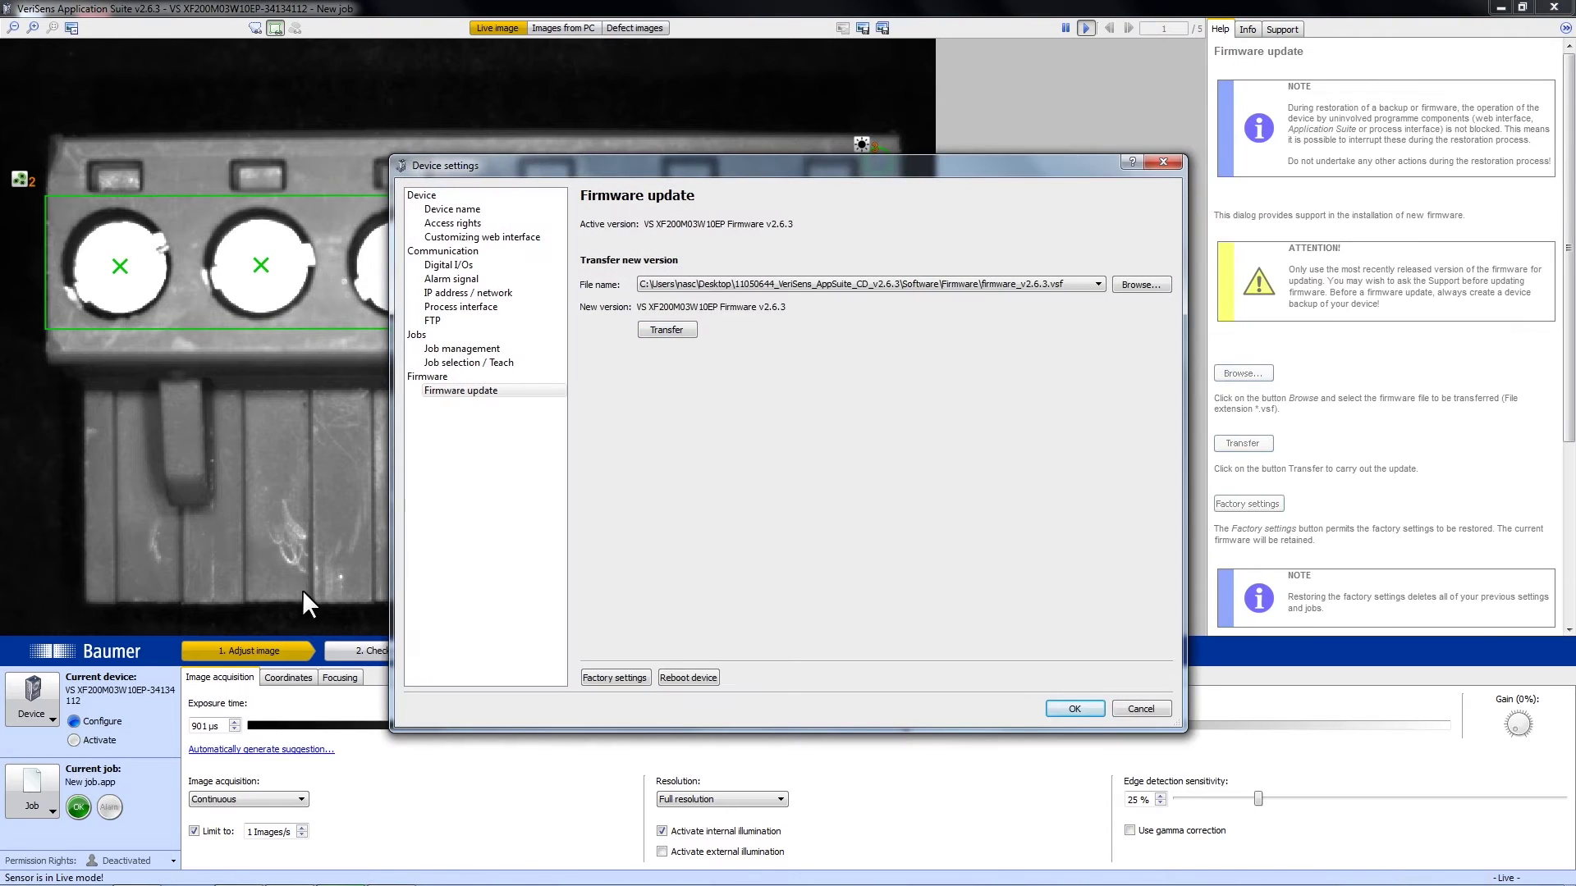
{"action": "left_click", "coordinate": [453, 346]}
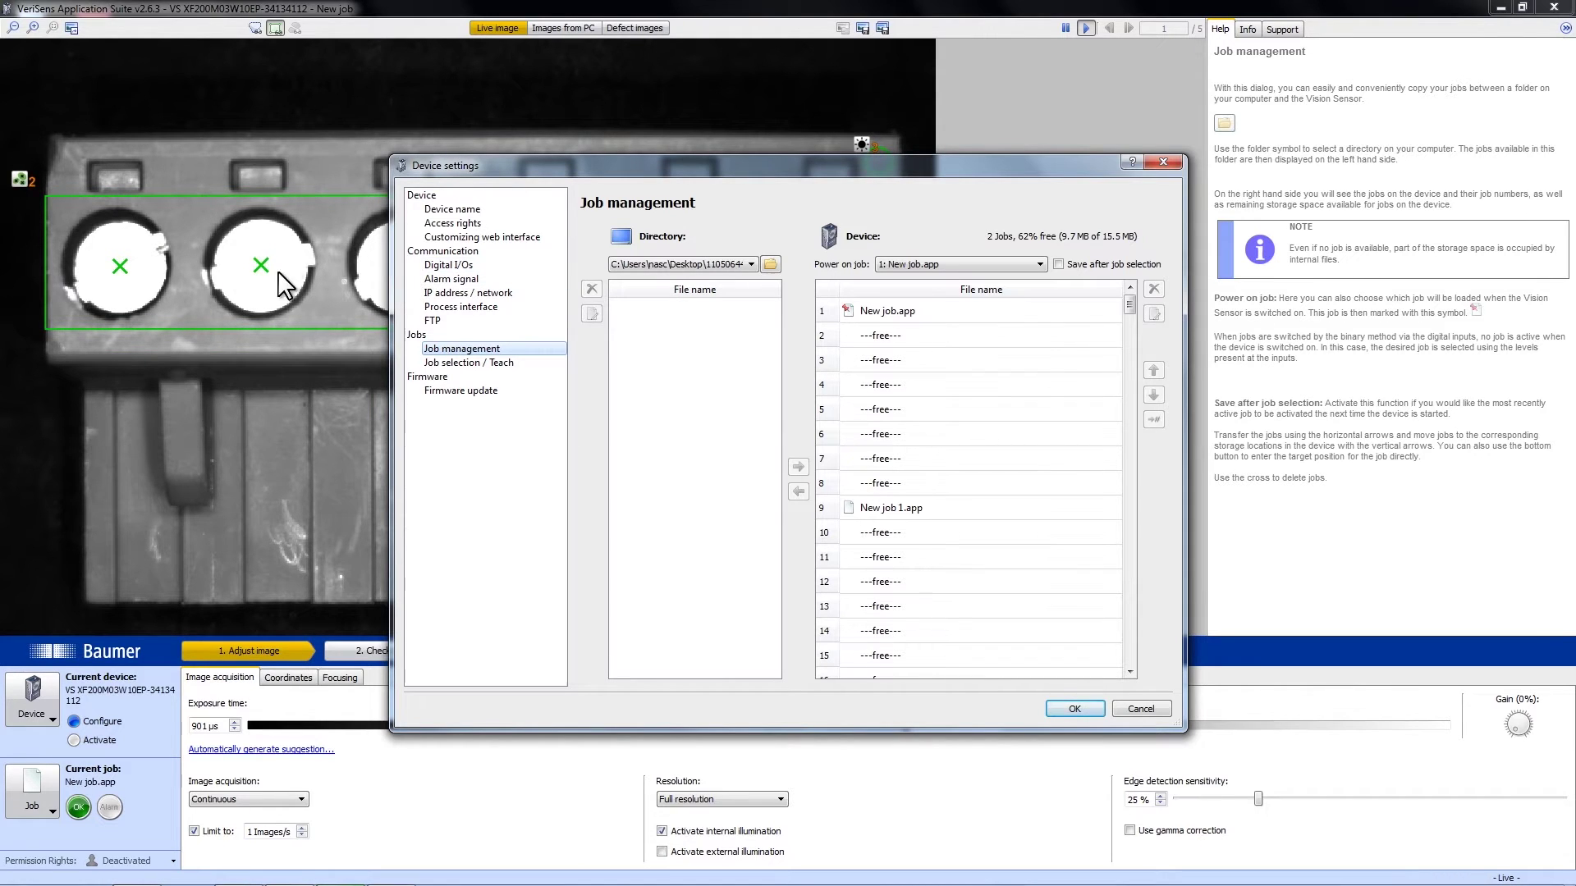
{"action": "left_click", "coordinate": [985, 507]}
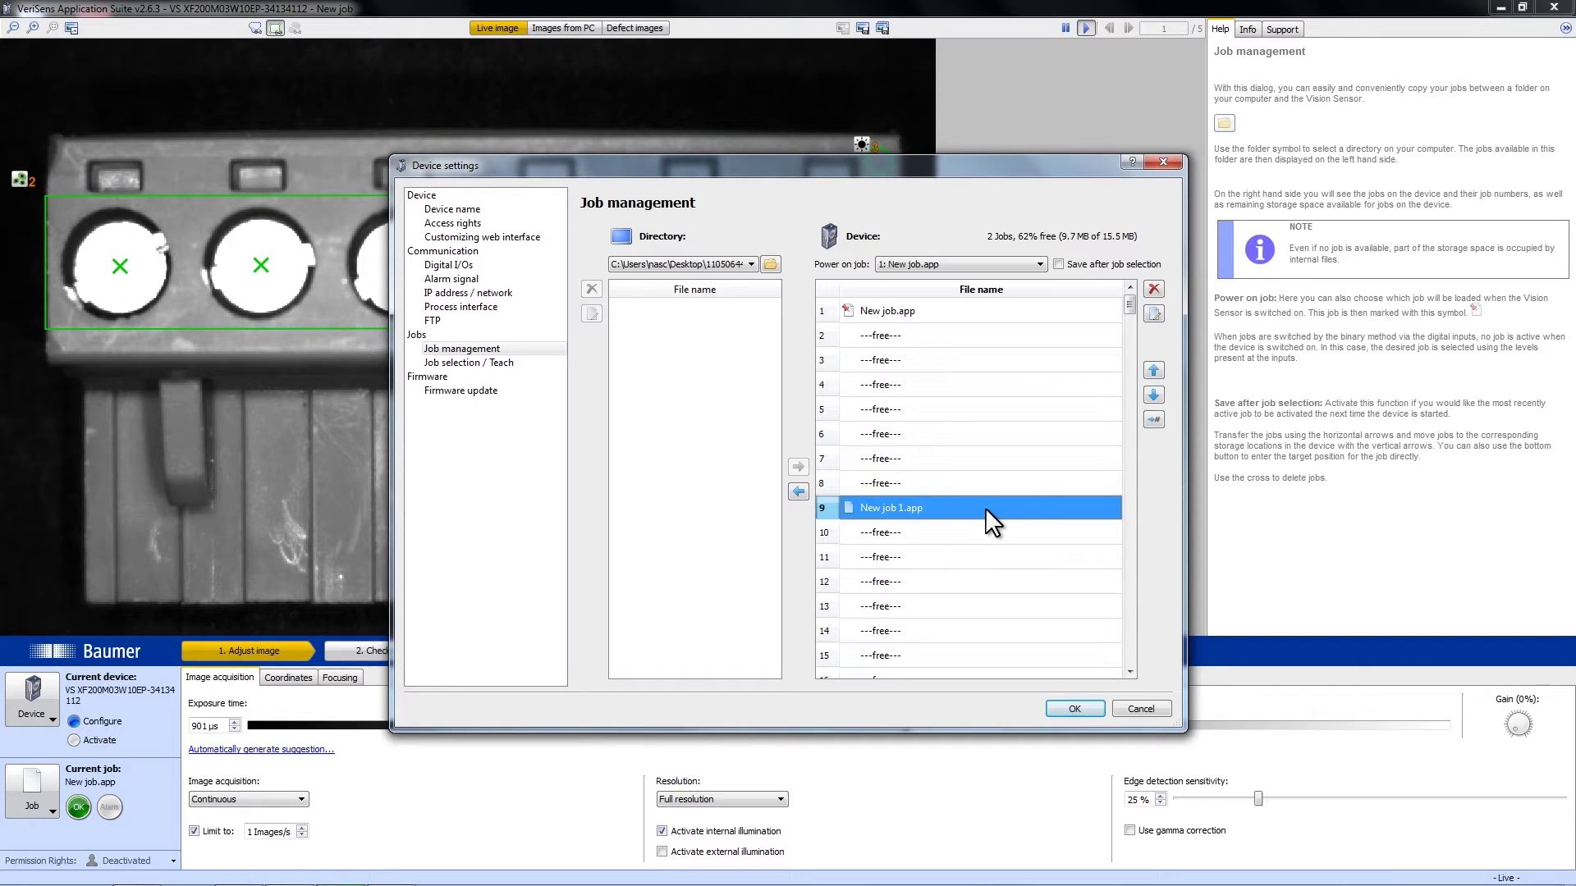
{"action": "key", "text": "Tab"}
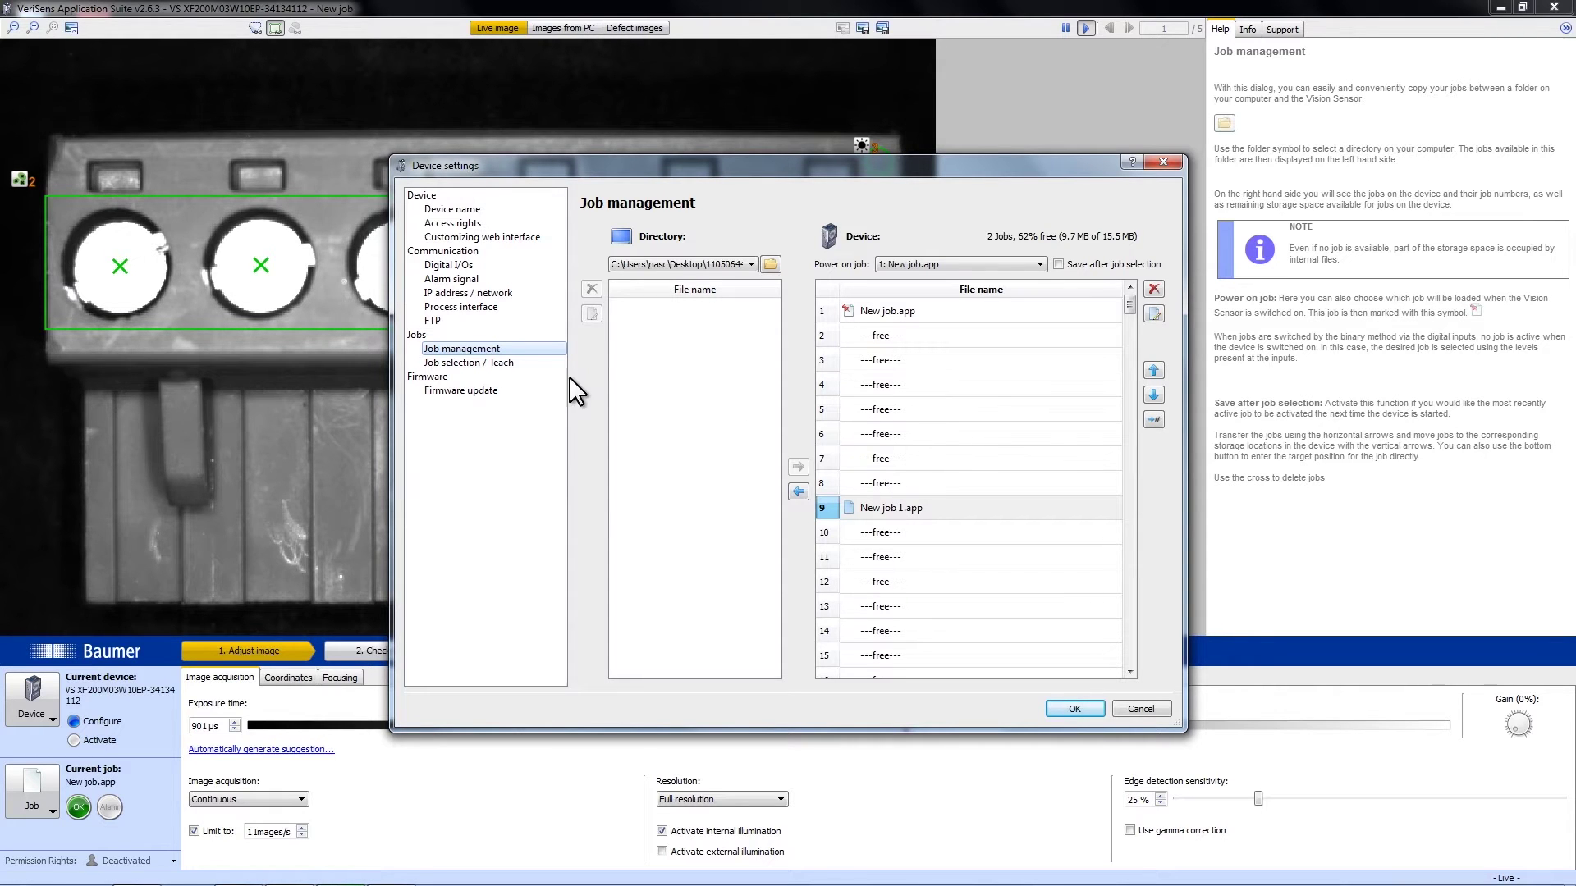
Set Job selection / Teach to 'SJ command via process interface' and apply.
{"action": "left_click", "coordinate": [513, 361]}
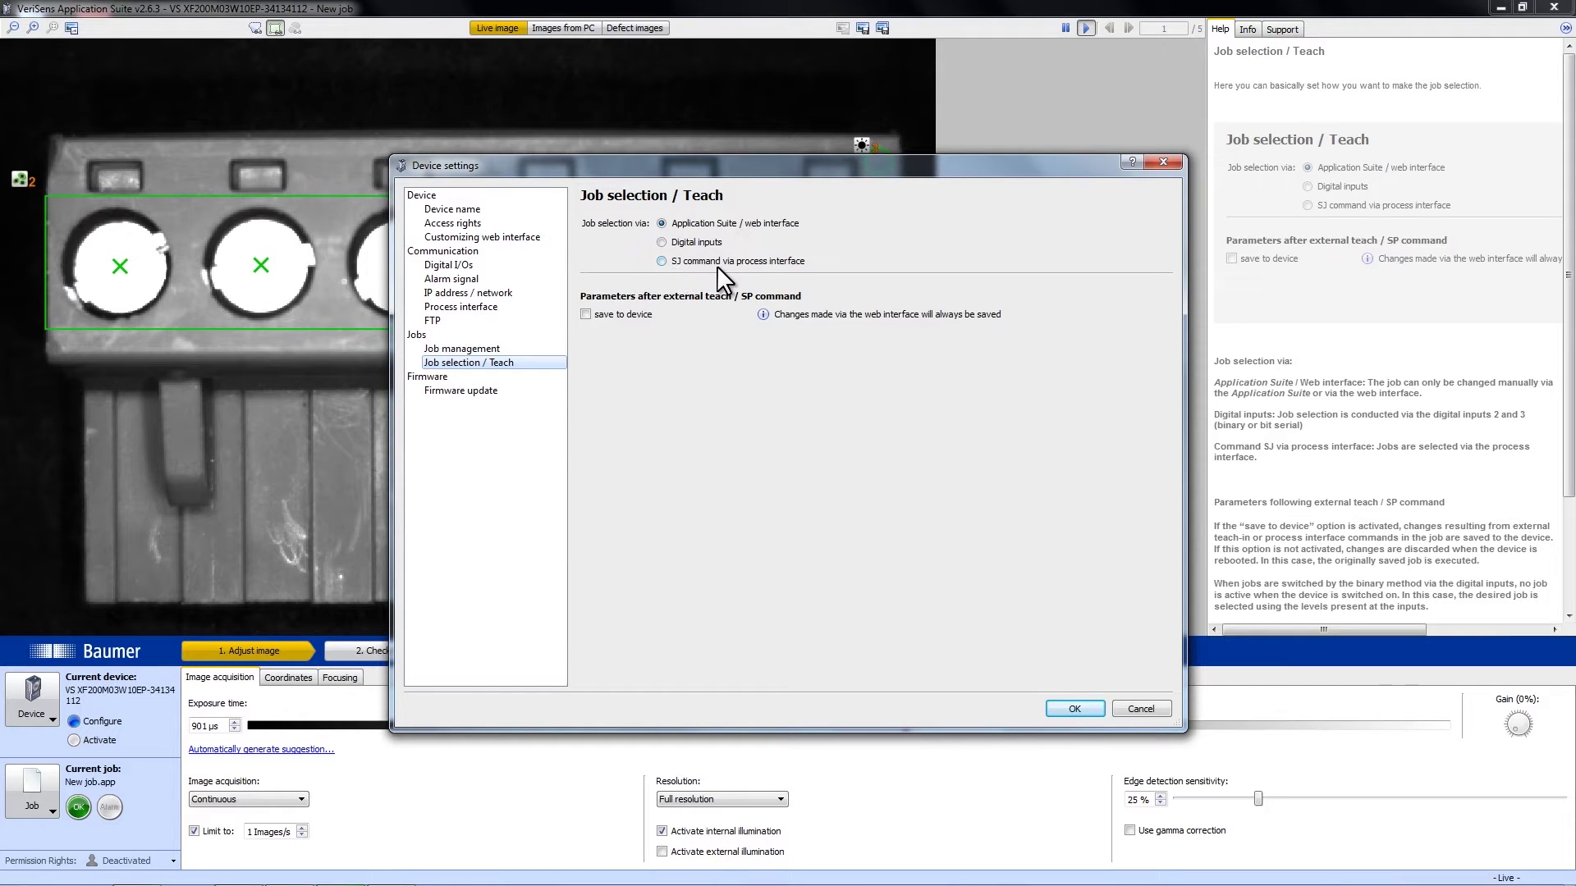
{"action": "left_click", "coordinate": [681, 260]}
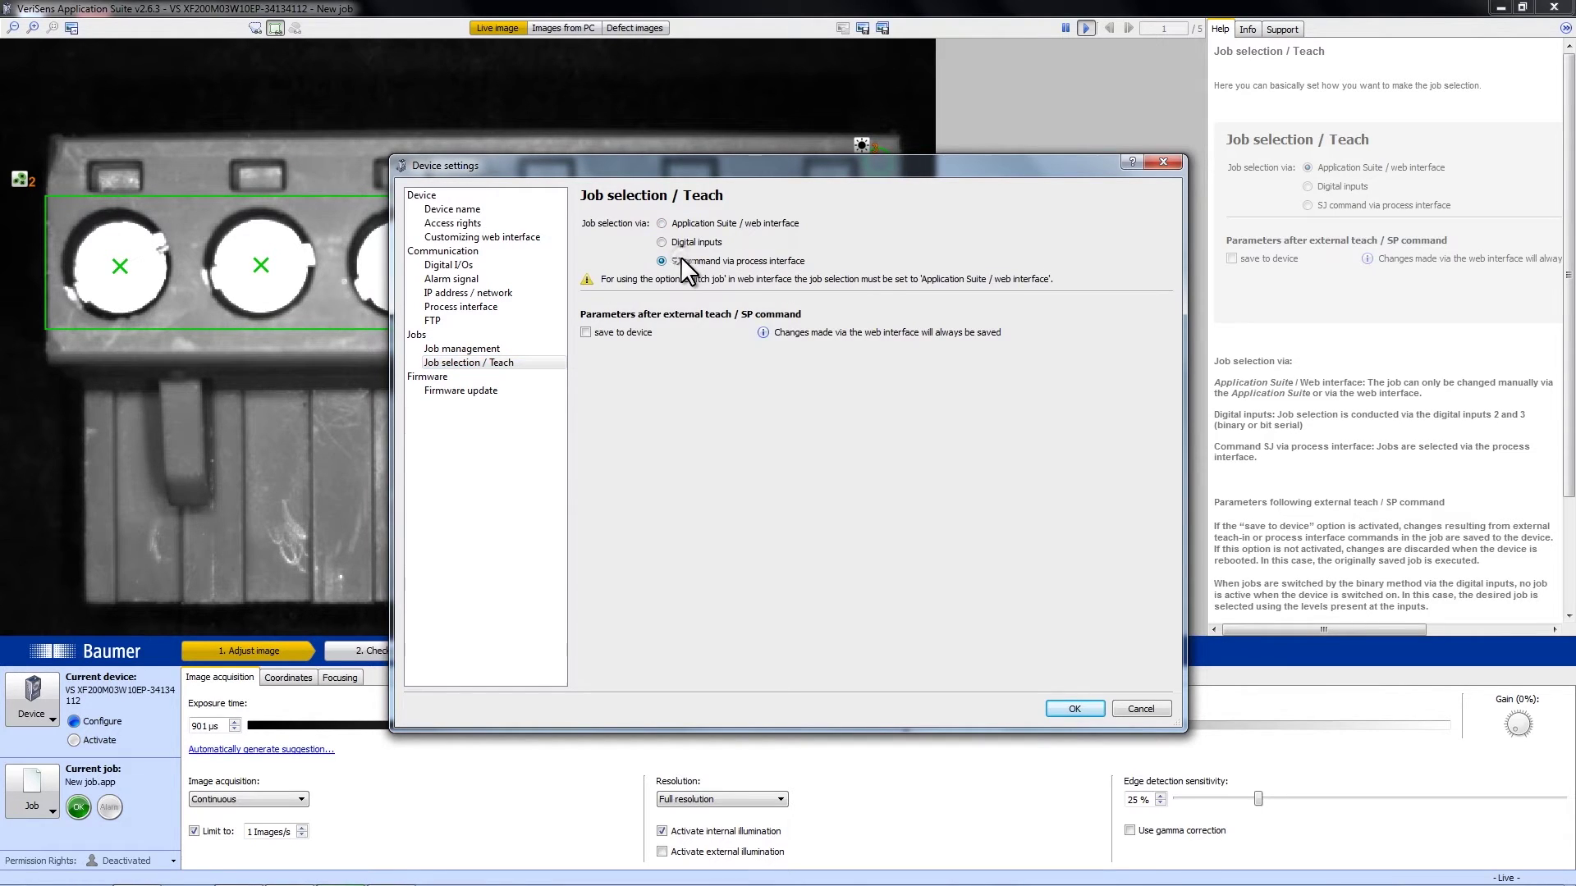
{"action": "left_click", "coordinate": [1058, 709]}
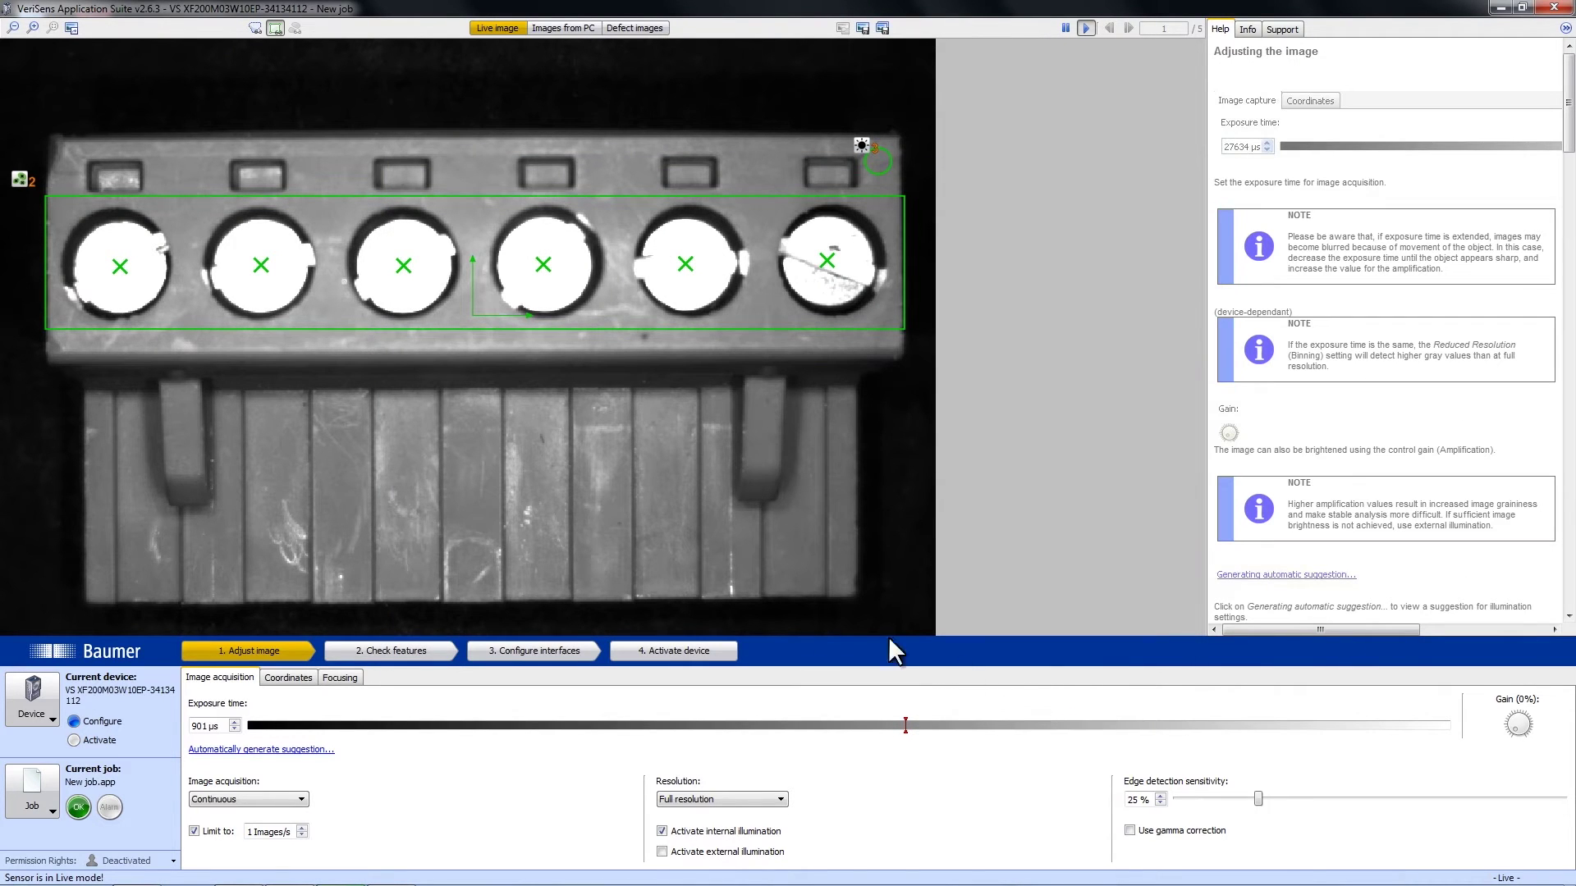
Go to step 3, Configure interfaces, and show the Output process interface settings.
{"action": "left_click", "coordinate": [524, 648]}
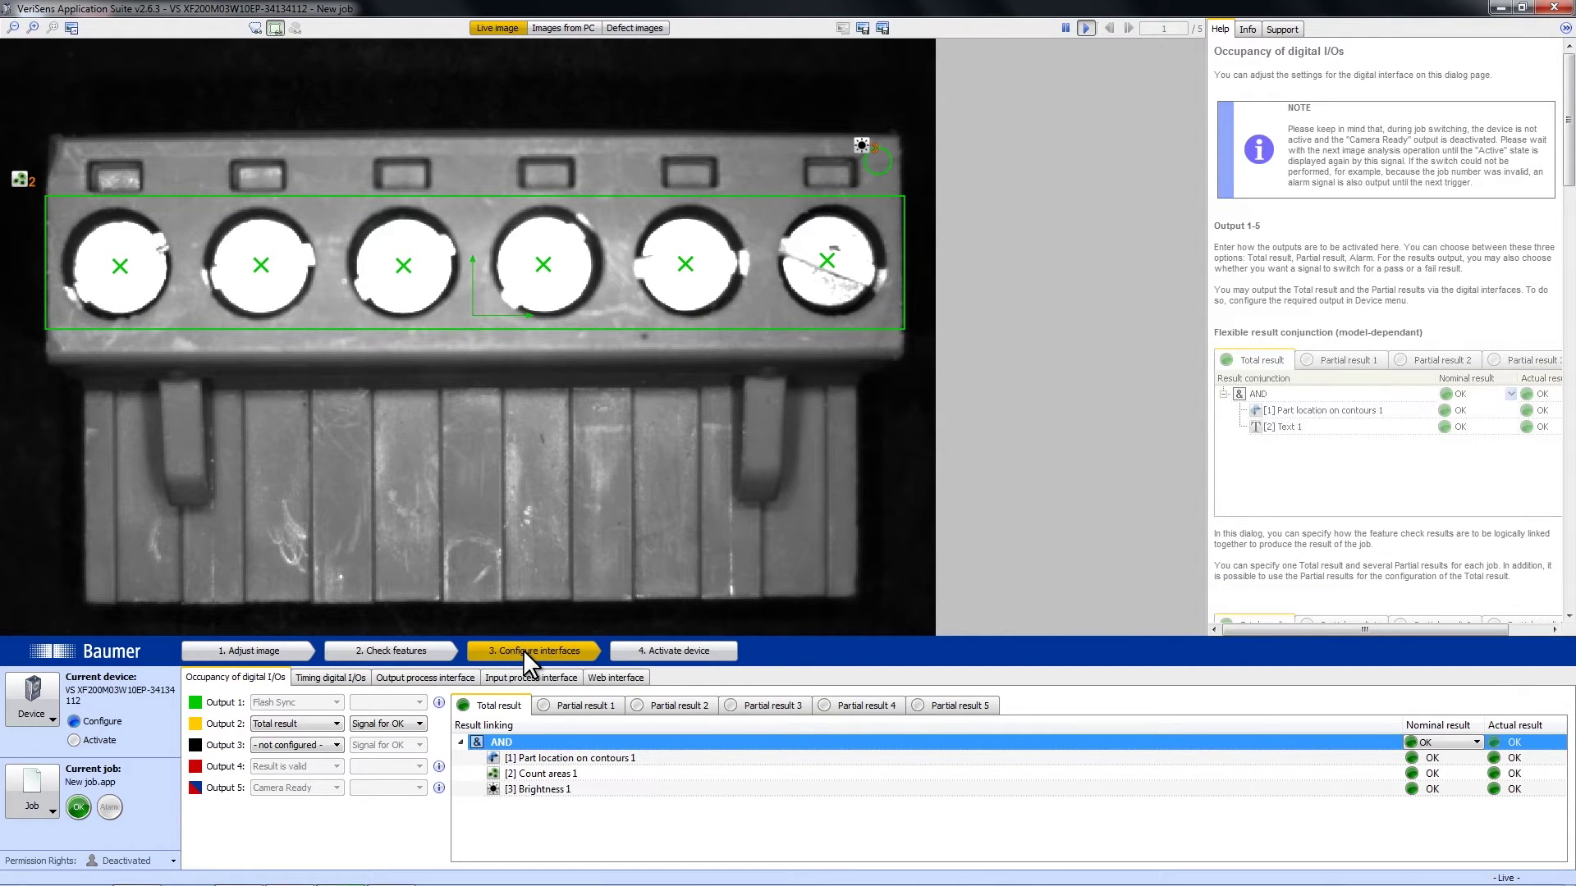
{"action": "left_click", "coordinate": [416, 677]}
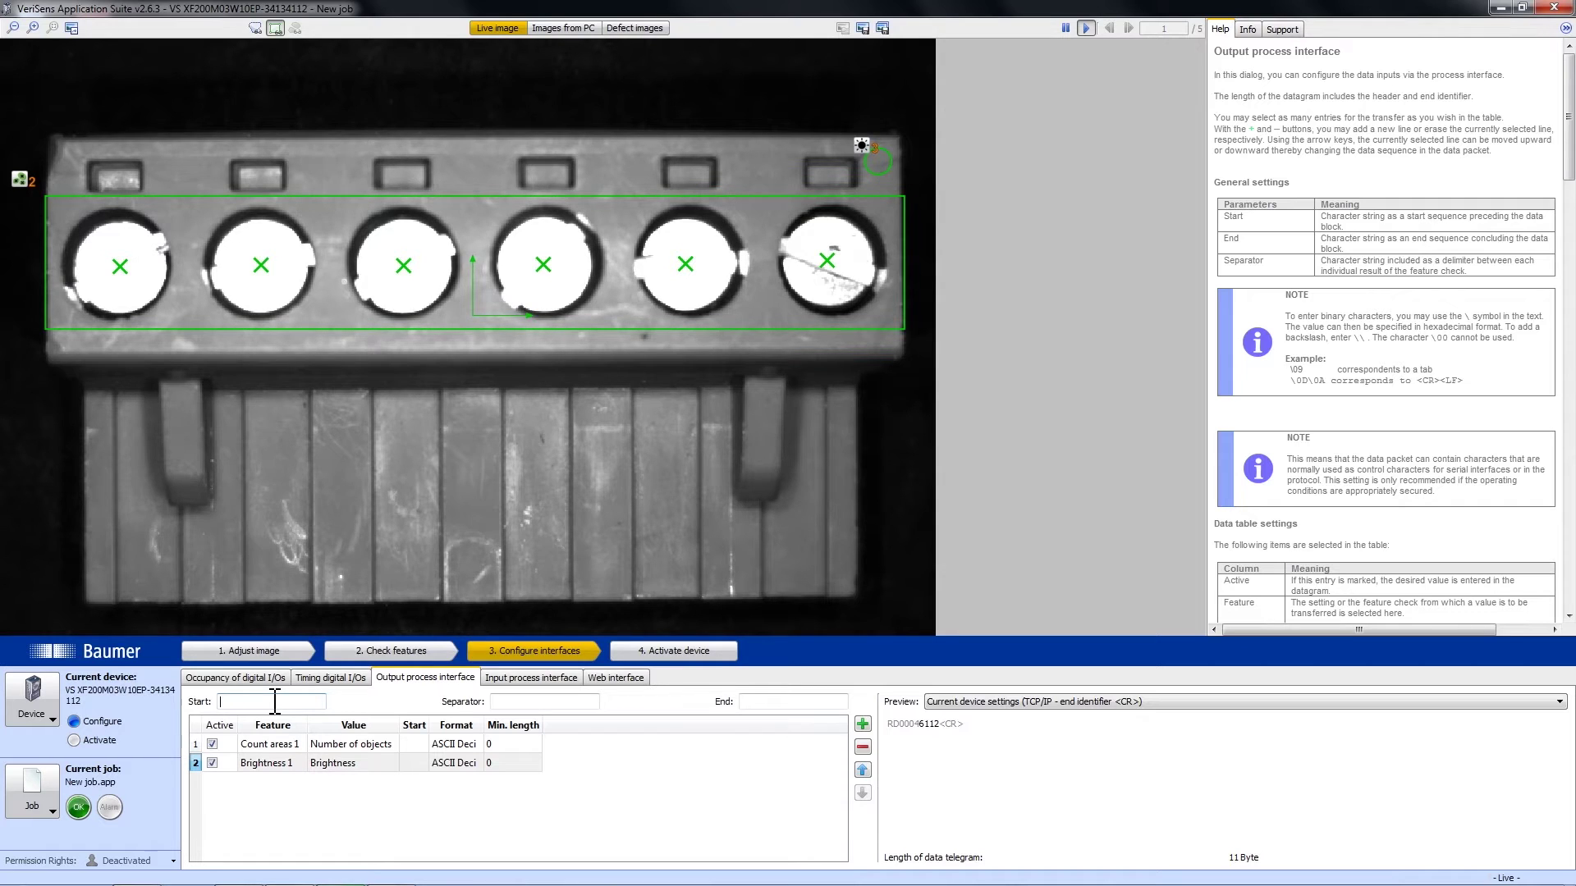
Frame the output datagram with Start 'START_', Separator ';' and End '_END'.
{"action": "type", "text": "START_"}
{"action": "left_click", "coordinate": [539, 704]}
{"action": "type", "text": ";"}
{"action": "left_click", "coordinate": [755, 703]}
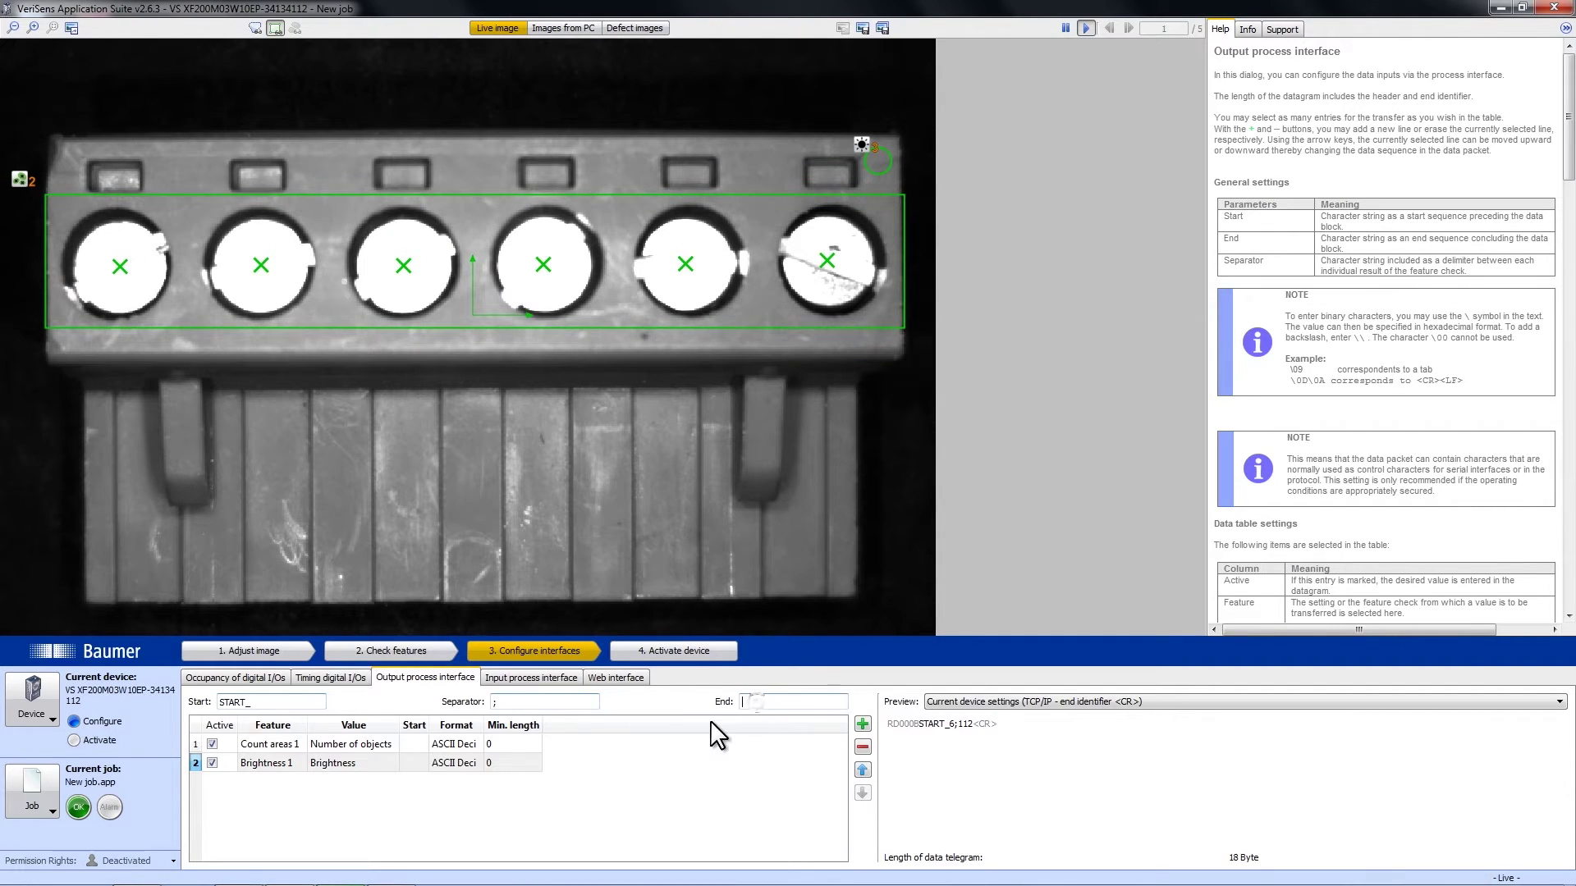
{"action": "type", "text": "_END"}
Activate the device, saving the job over New job.app, and open the Process interface assistant.
{"action": "left_click", "coordinate": [679, 653]}
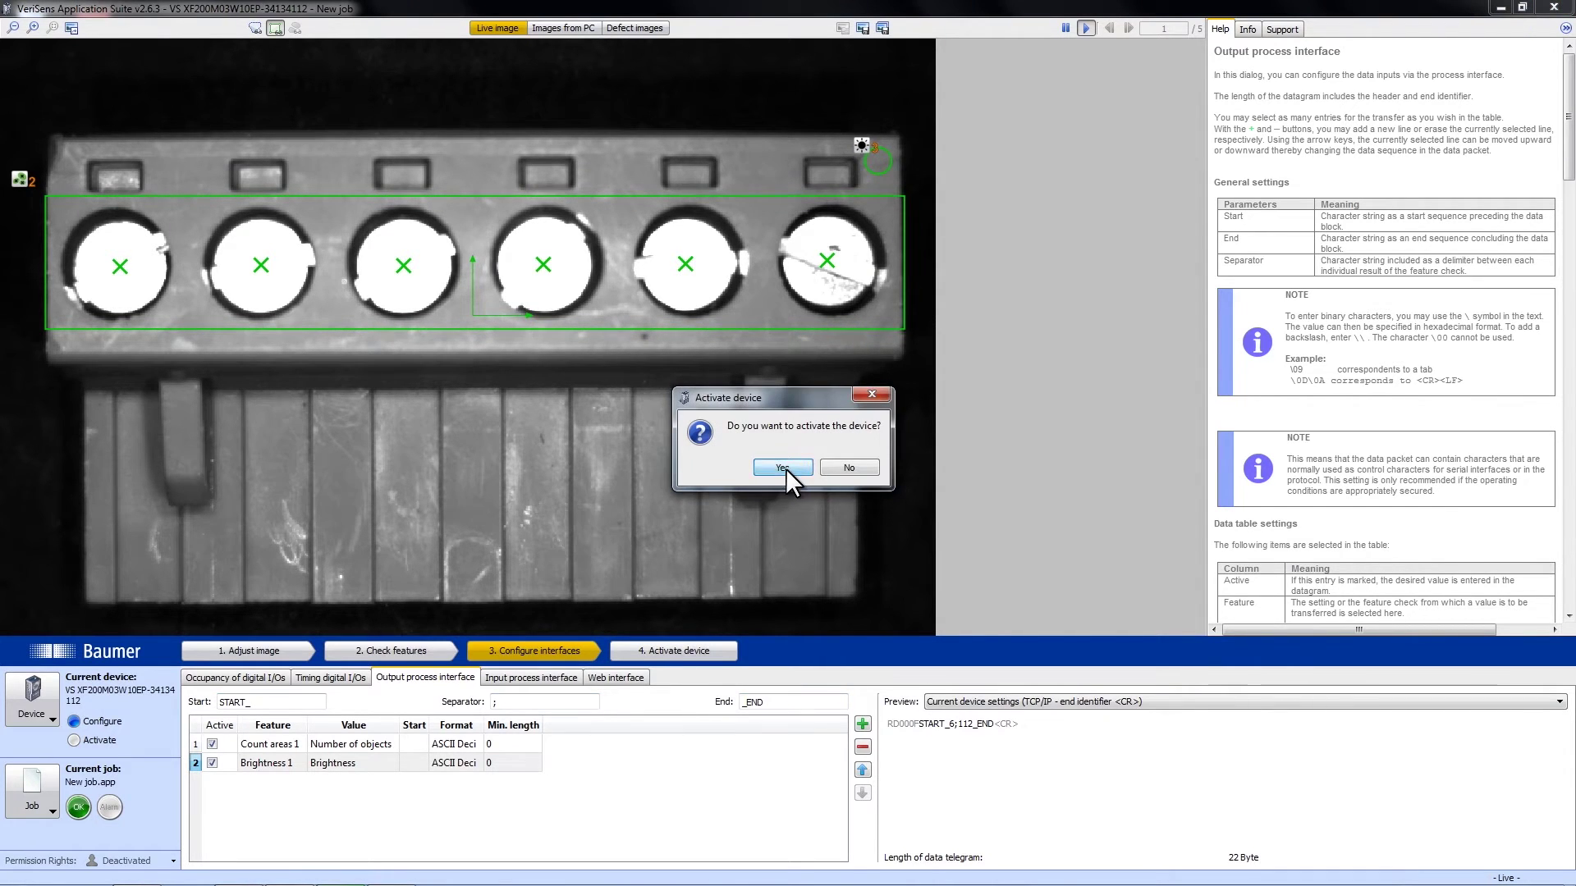
{"action": "left_click", "coordinate": [785, 470]}
{"action": "left_click", "coordinate": [850, 481]}
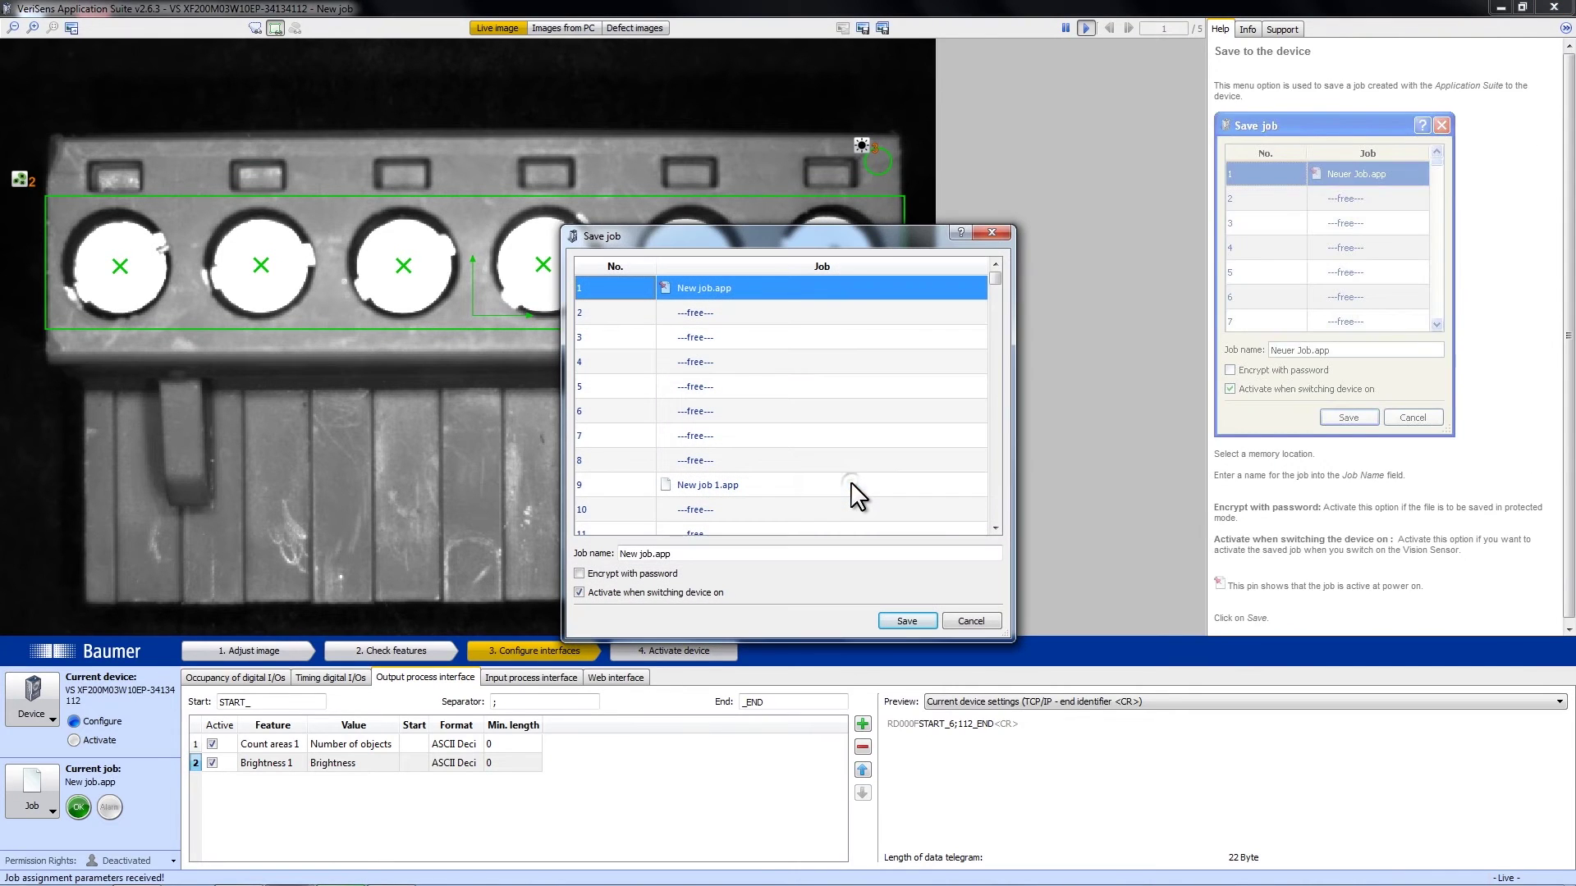
{"action": "left_click", "coordinate": [911, 617]}
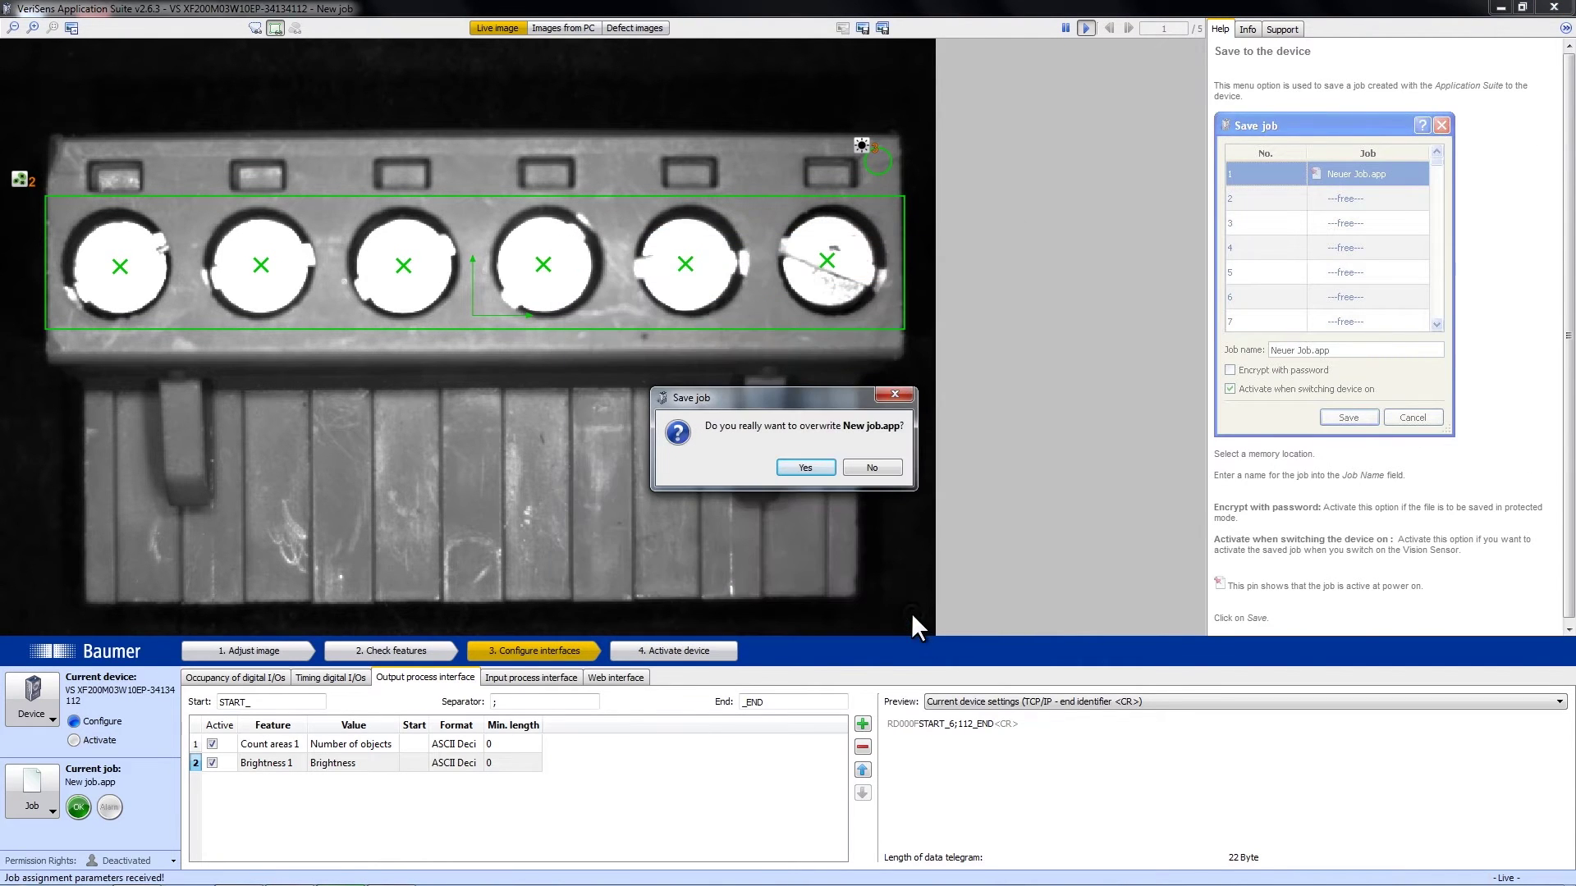
{"action": "left_click", "coordinate": [808, 465]}
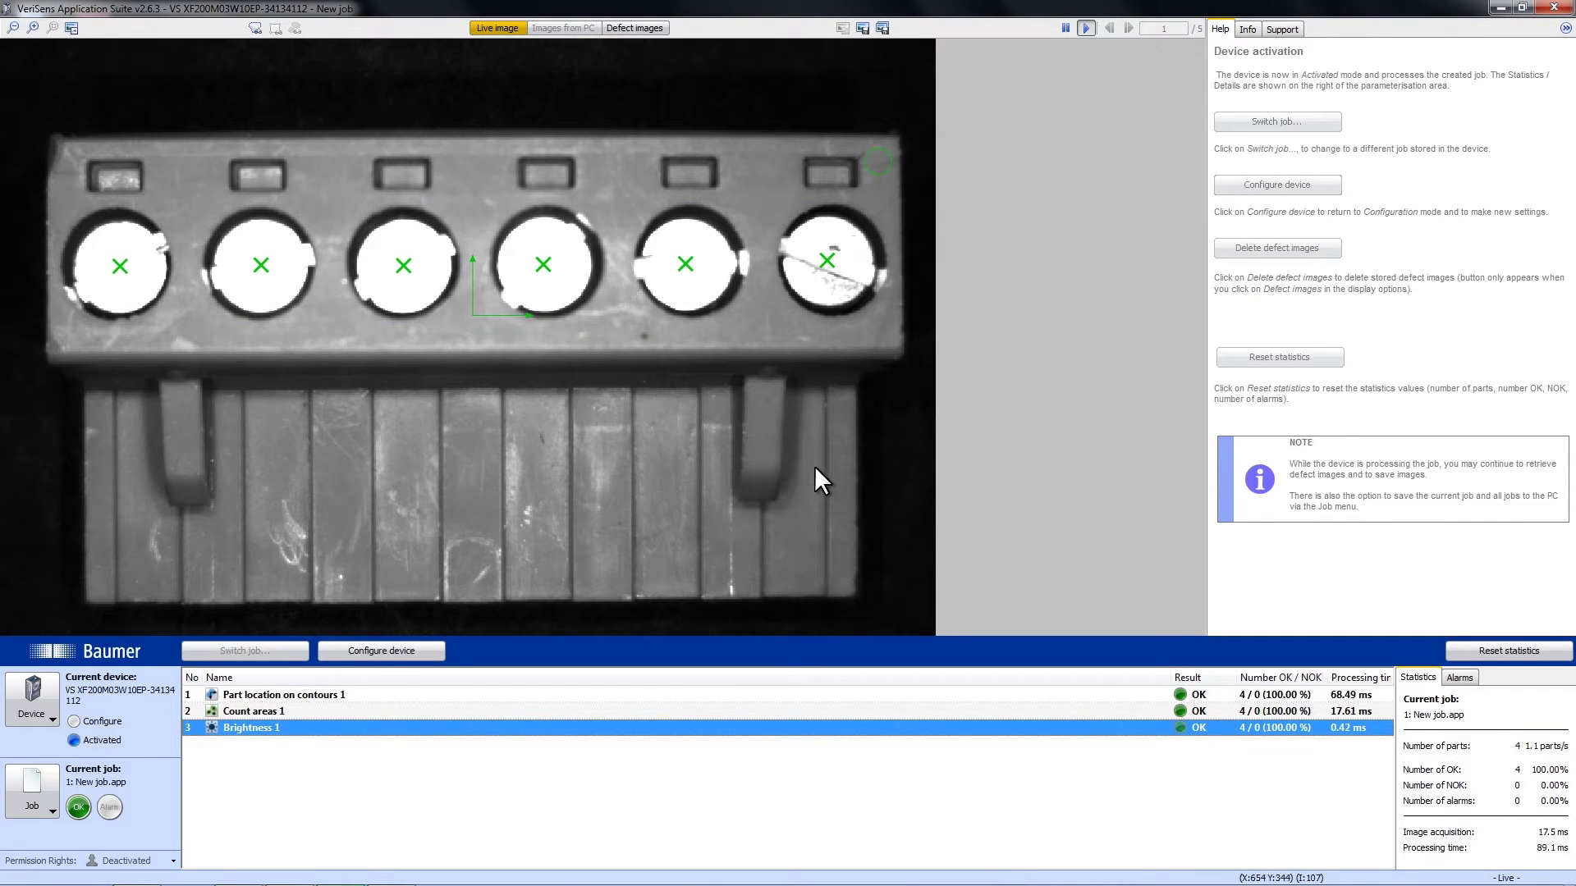
{"action": "left_click", "coordinate": [42, 704]}
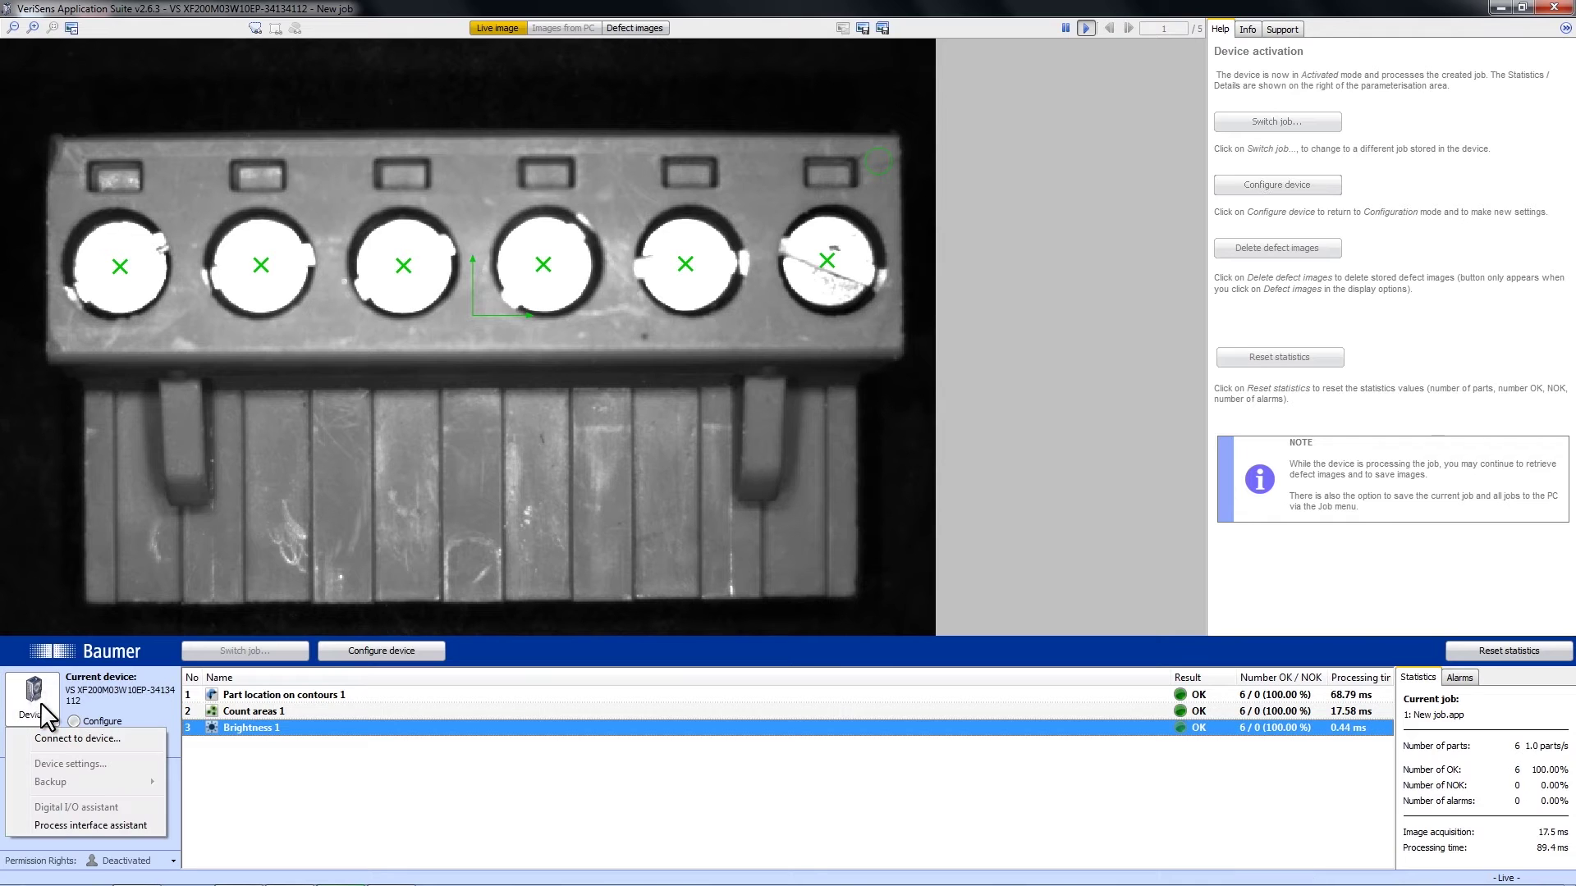
{"action": "left_click", "coordinate": [65, 826]}
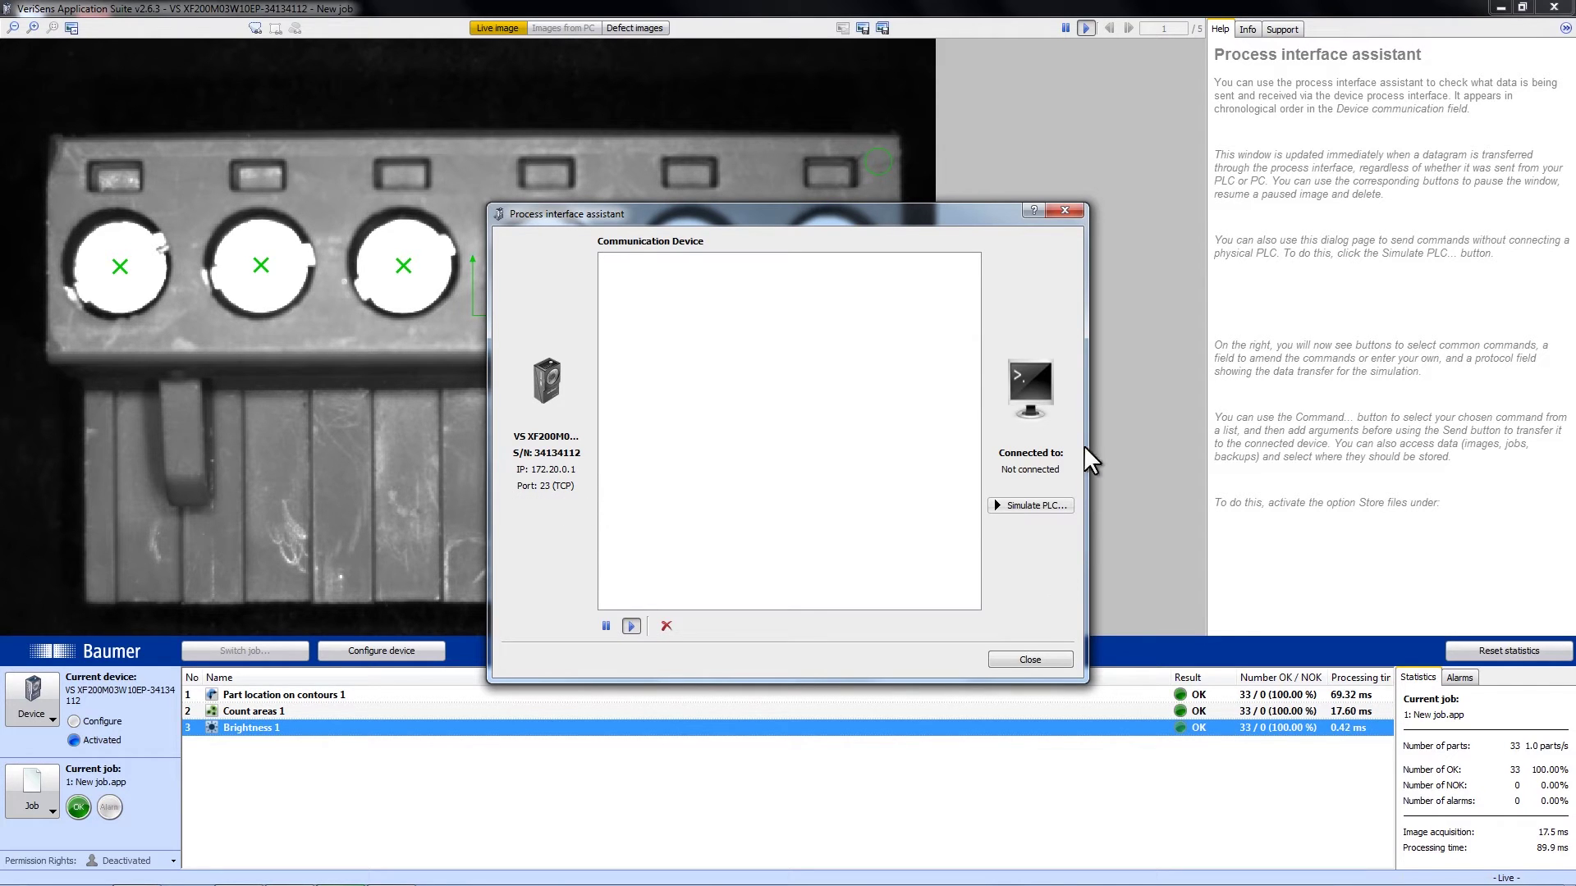
Connect a simulated PLC, send CS0000, then edit and send CS0009 to reset statistics.
{"action": "left_click", "coordinate": [1042, 504]}
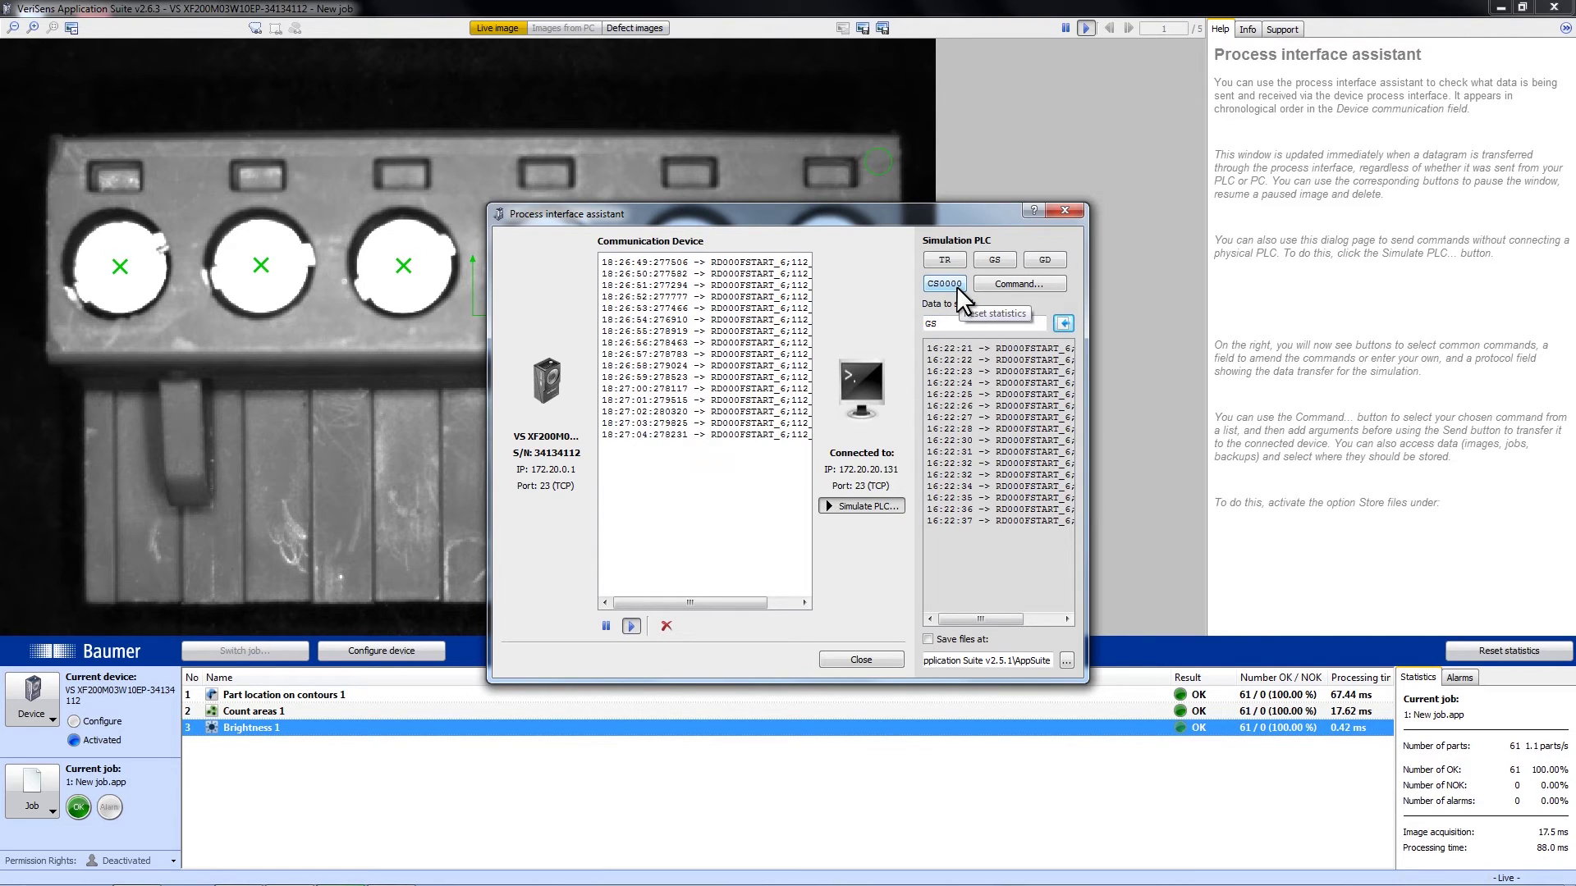
{"action": "left_click", "coordinate": [958, 288]}
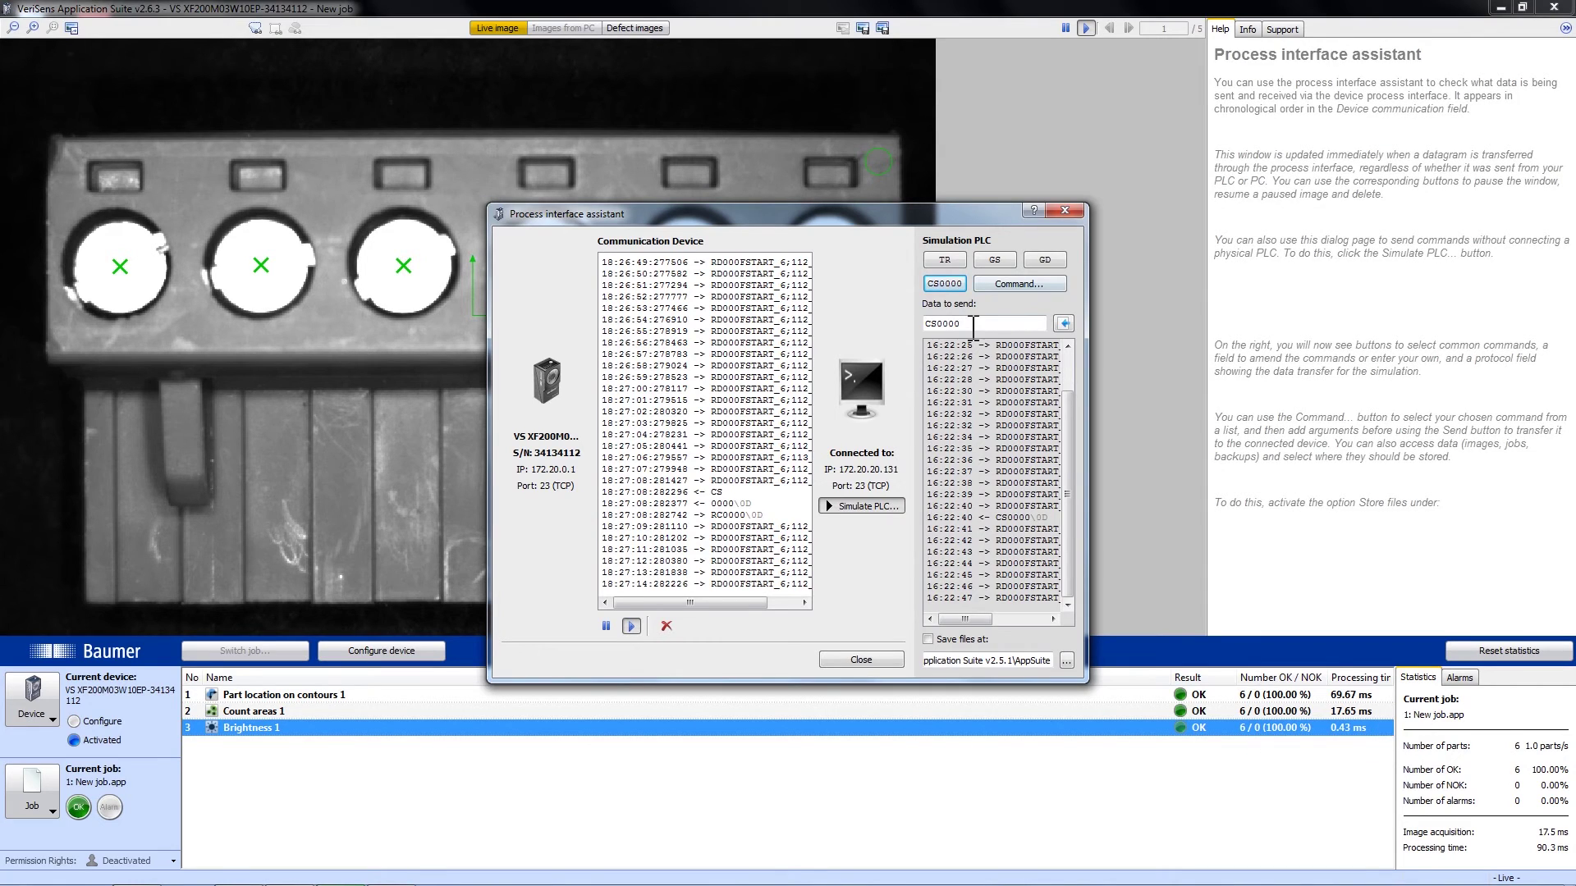
{"action": "left_click", "coordinate": [973, 323]}
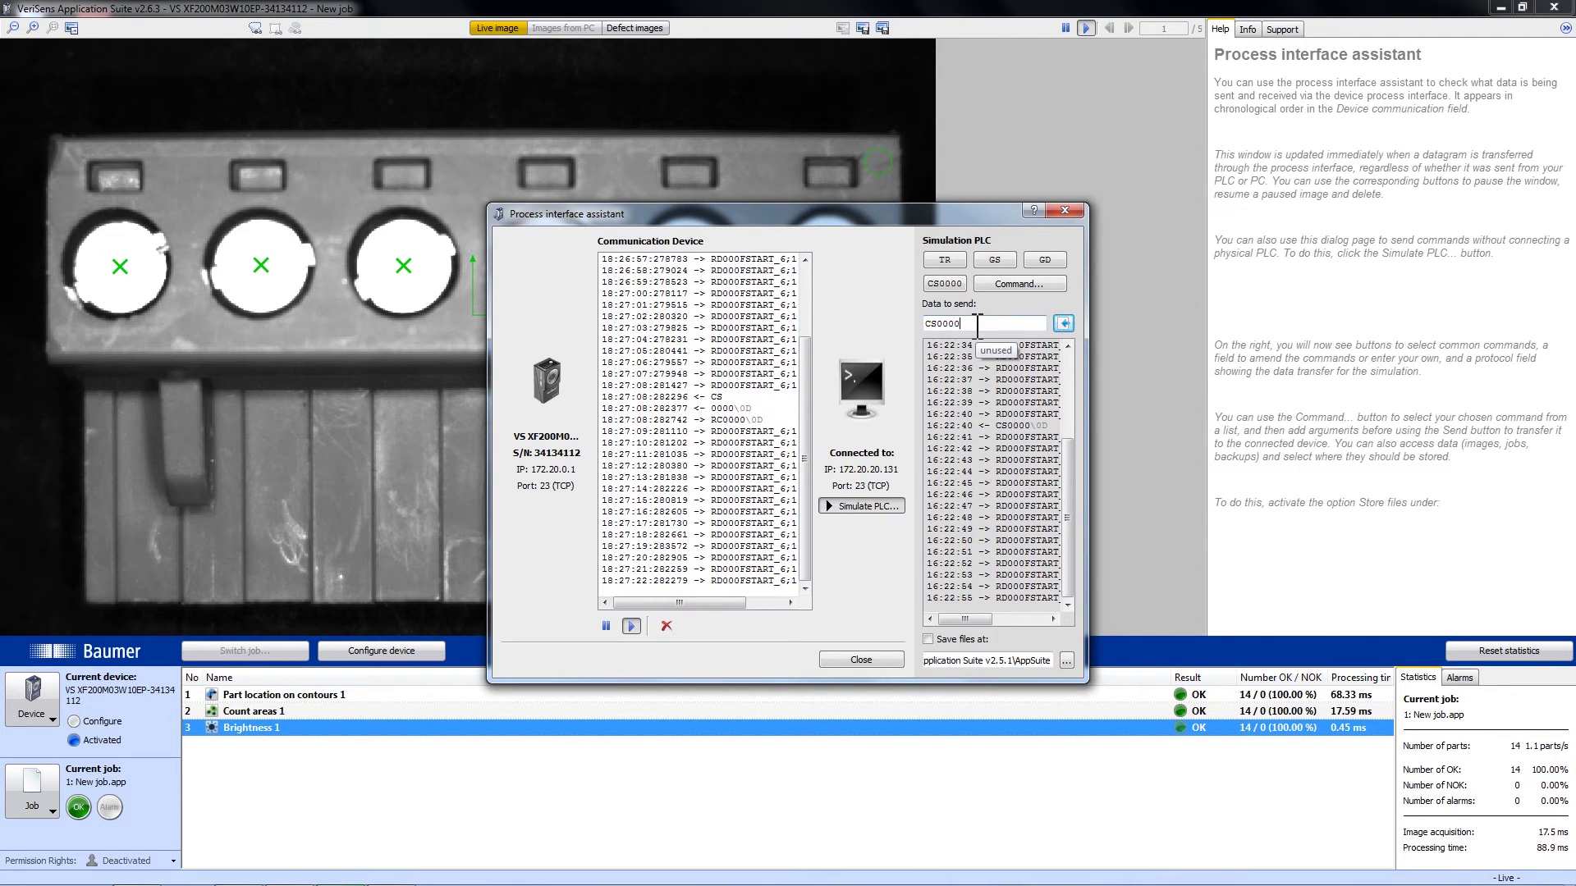
{"action": "key", "text": "BackSpace"}
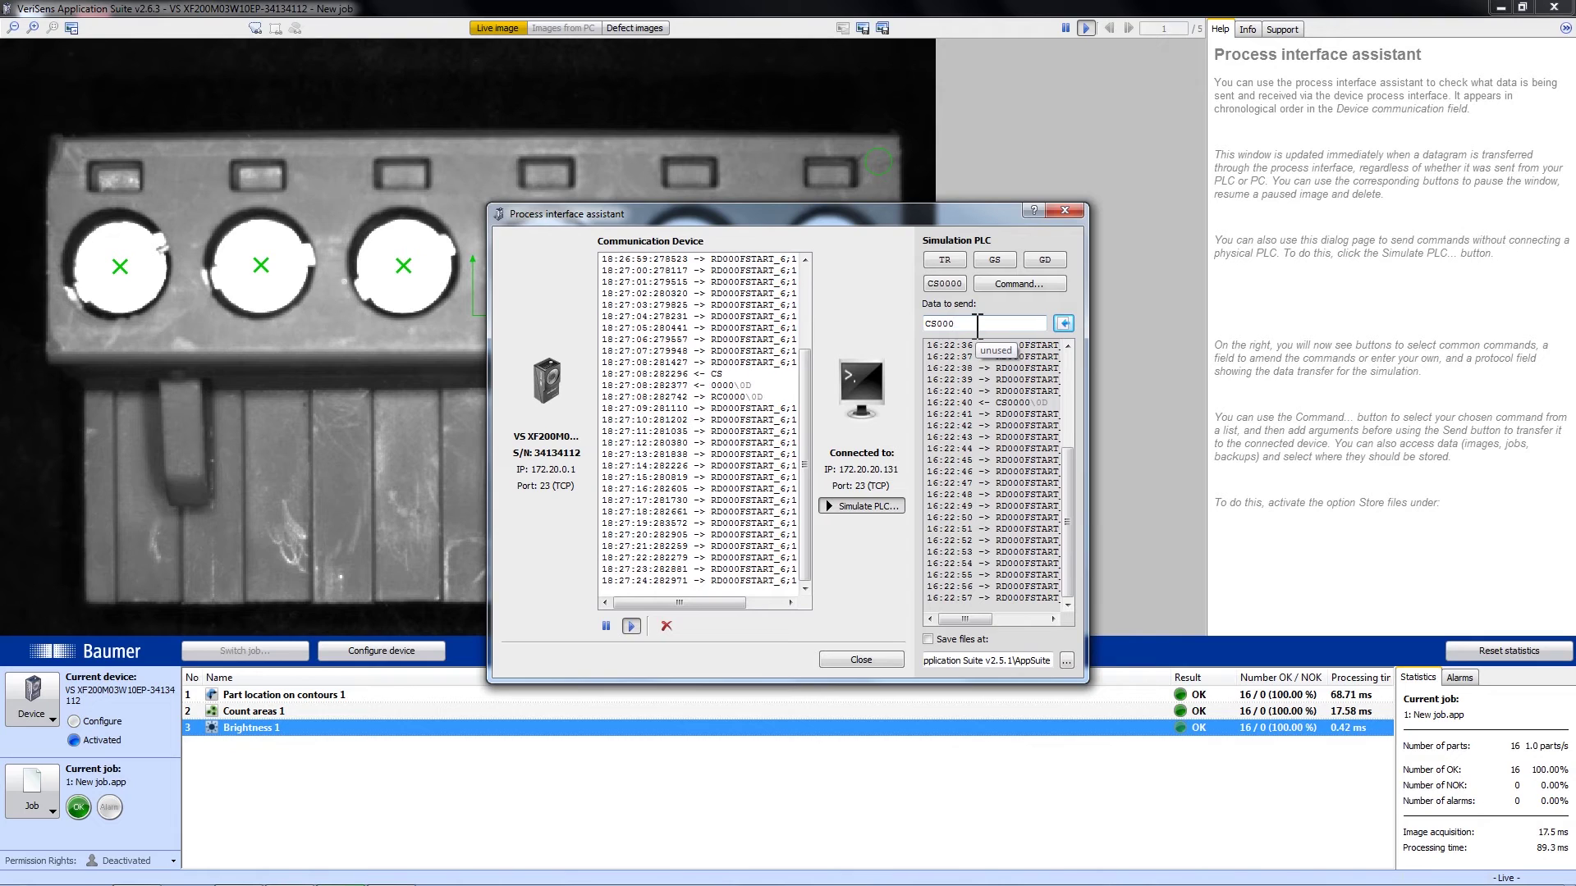
{"action": "type", "text": "9"}
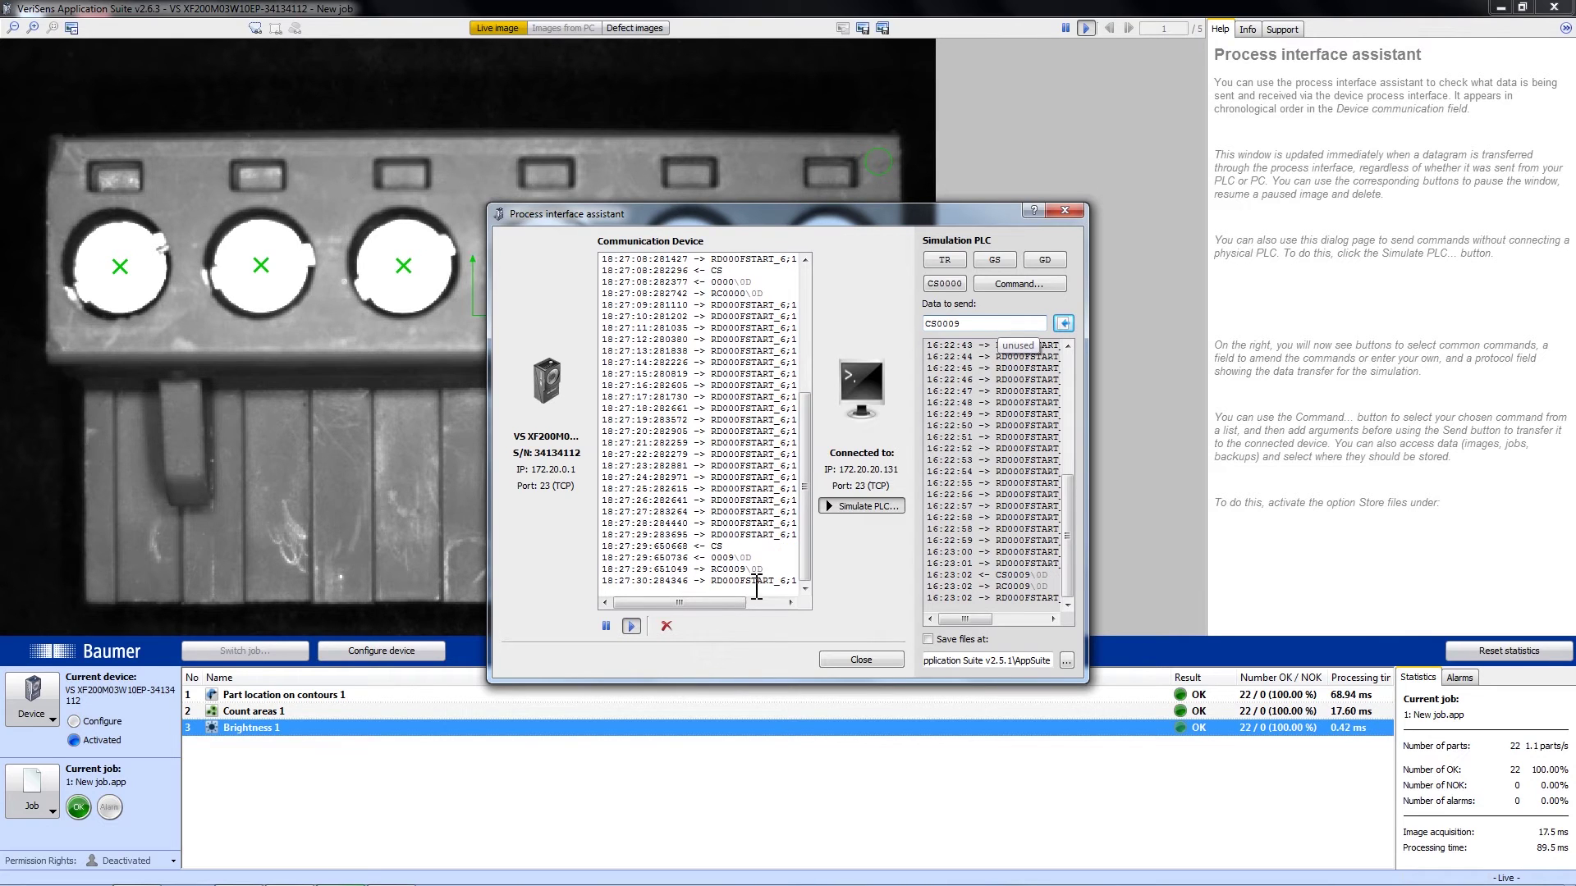
{"action": "key", "text": "Return"}
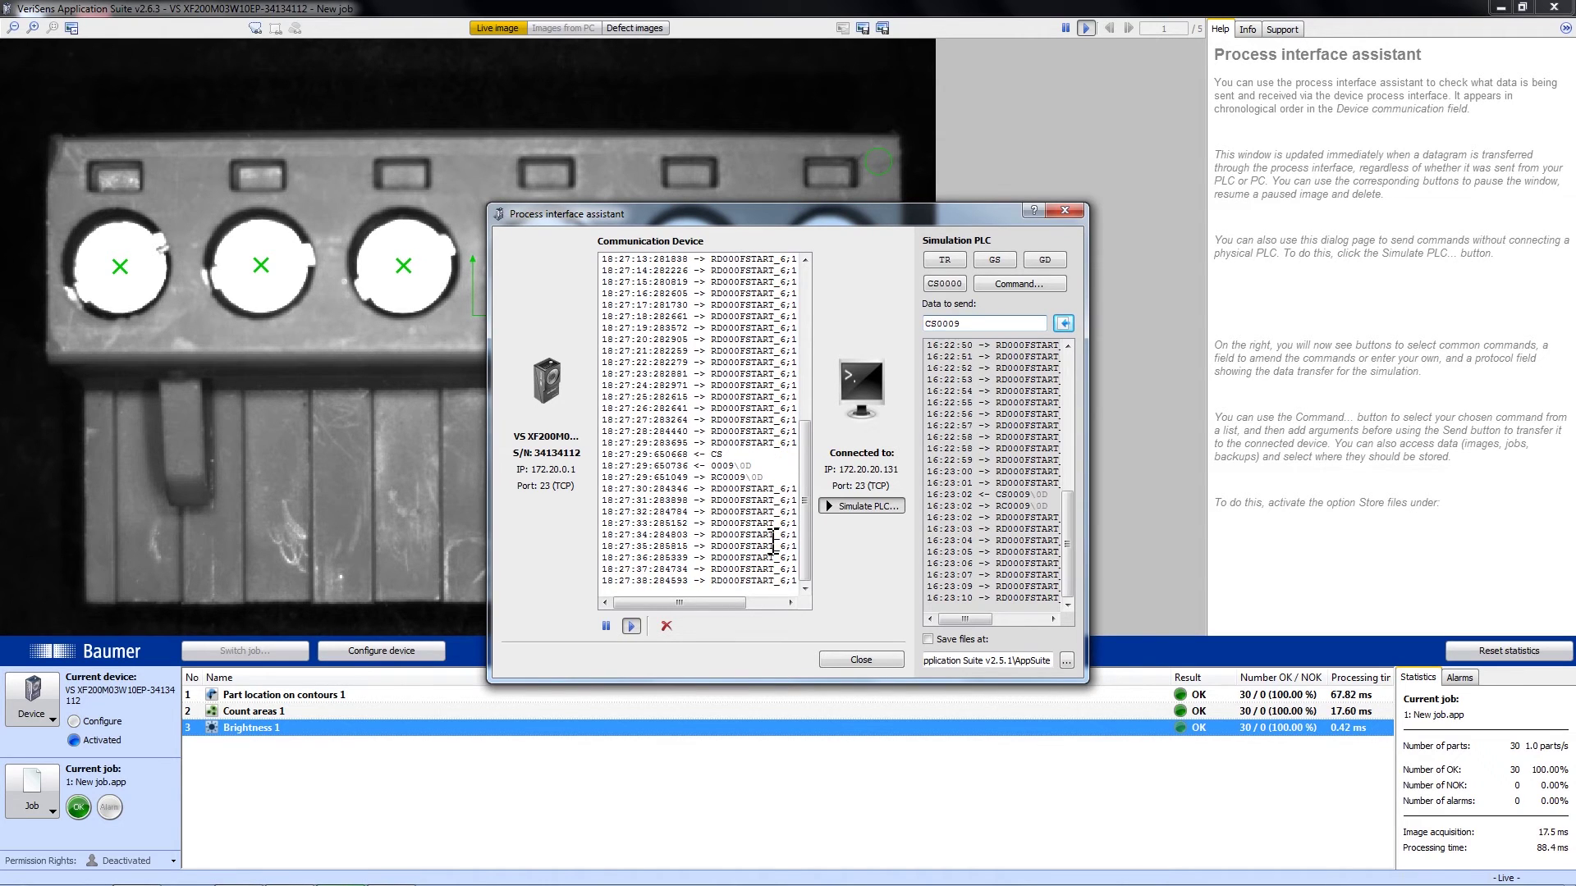
Pick 'SJ - Switch job' from the predefined PLC command list.
{"action": "left_click", "coordinate": [1032, 285]}
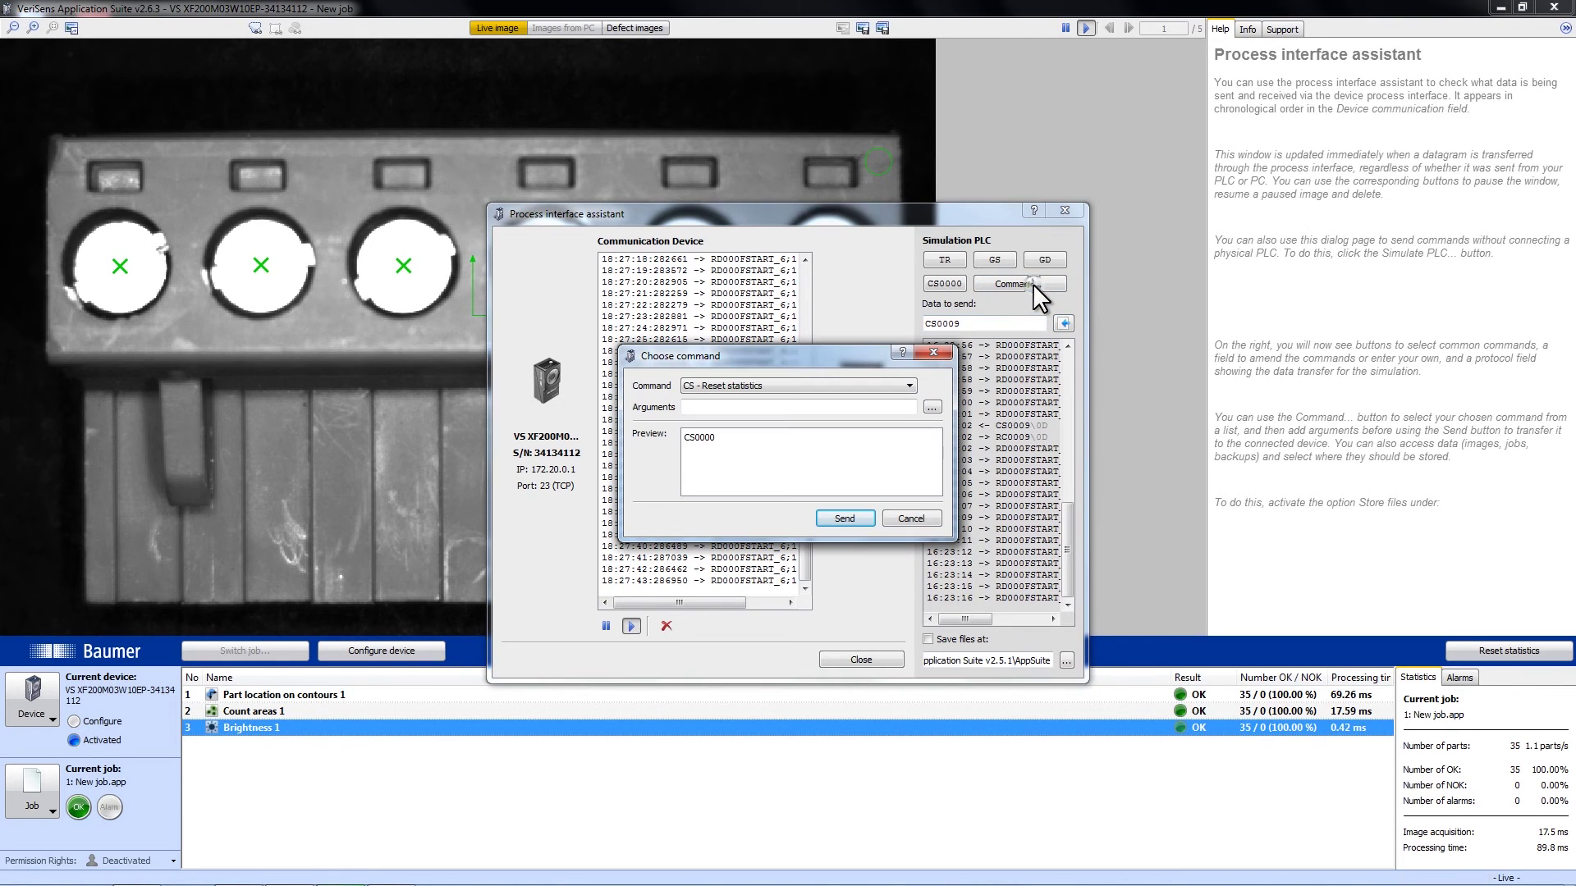
{"action": "left_click", "coordinate": [888, 385]}
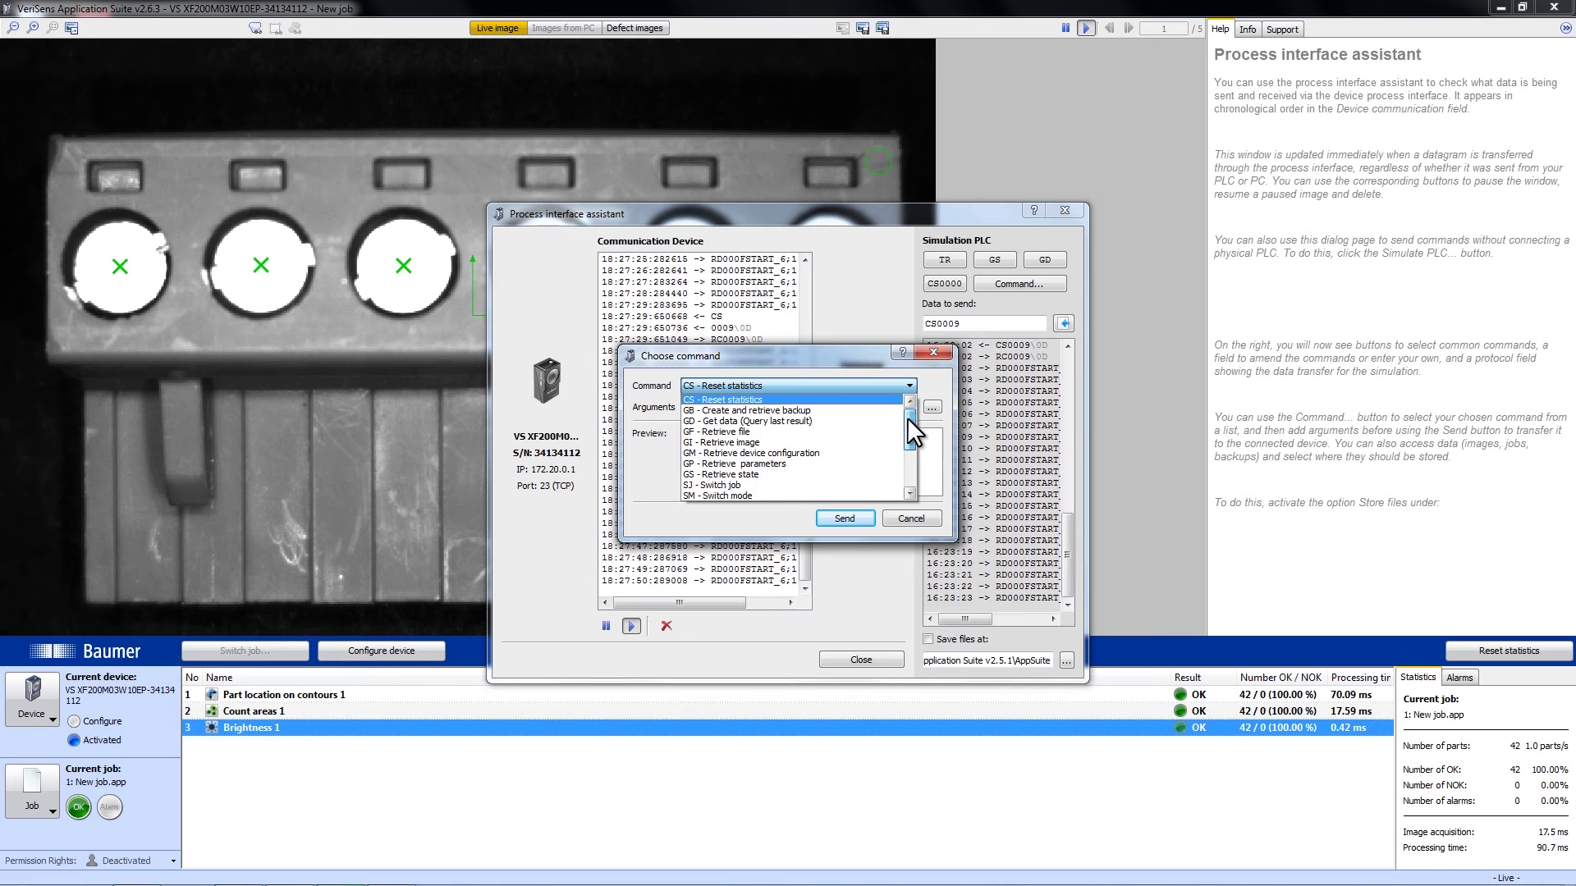
{"action": "mouse_move", "coordinate": [911, 431]}
{"action": "left_mouse_down"}
{"action": "mouse_move", "coordinate": [917, 448]}
{"action": "mouse_move", "coordinate": [916, 410]}
{"action": "left_mouse_up"}
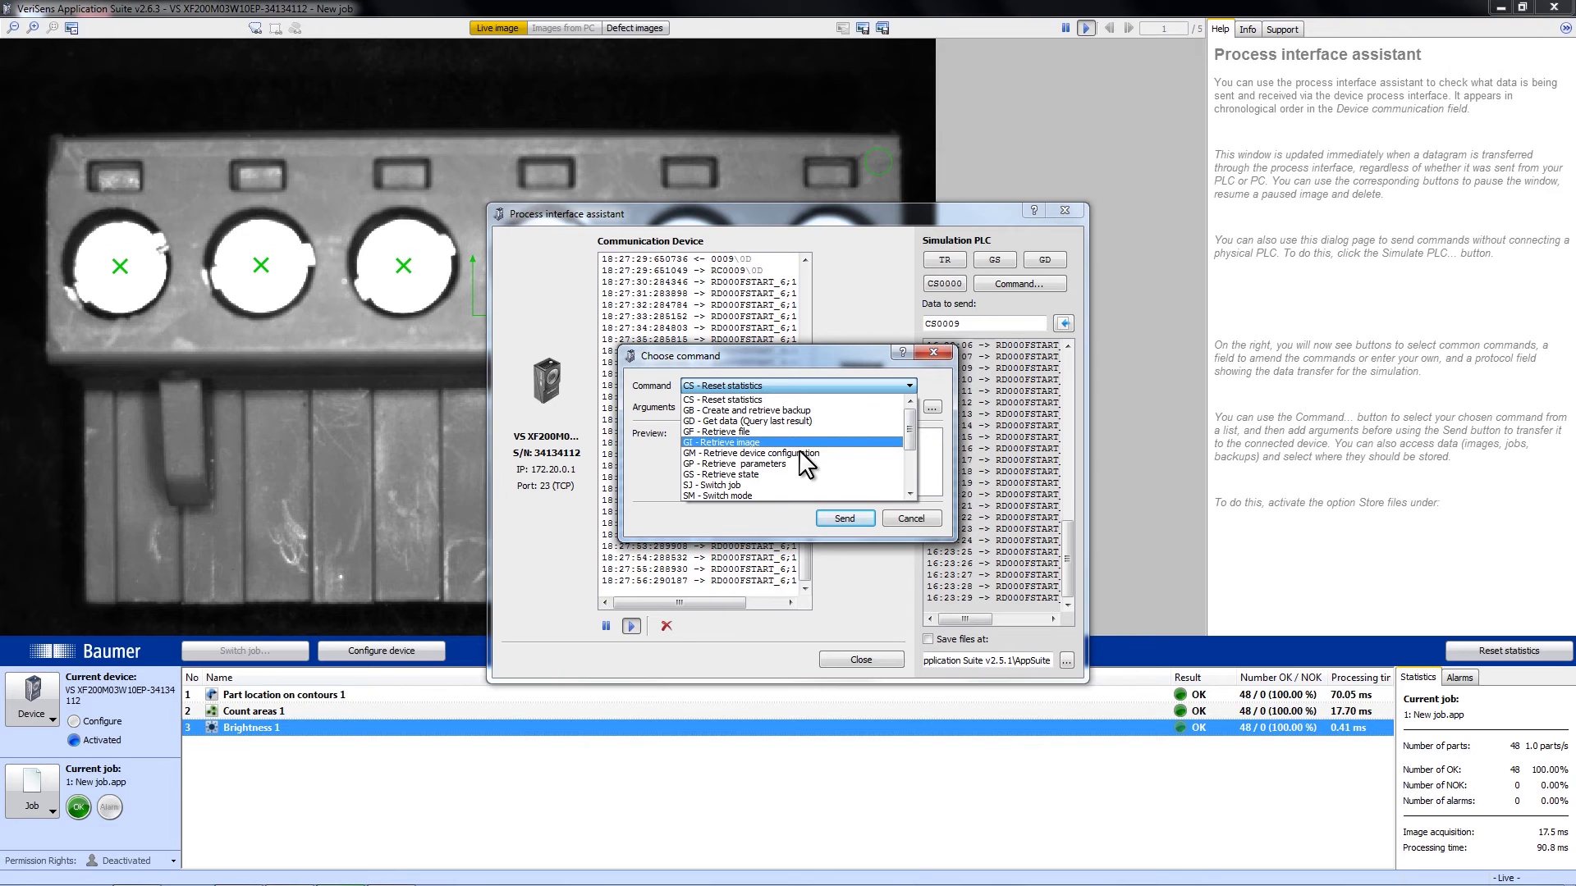
{"action": "scroll", "coordinate": [800, 451], "scroll_direction": "down", "scroll_amount": 3}
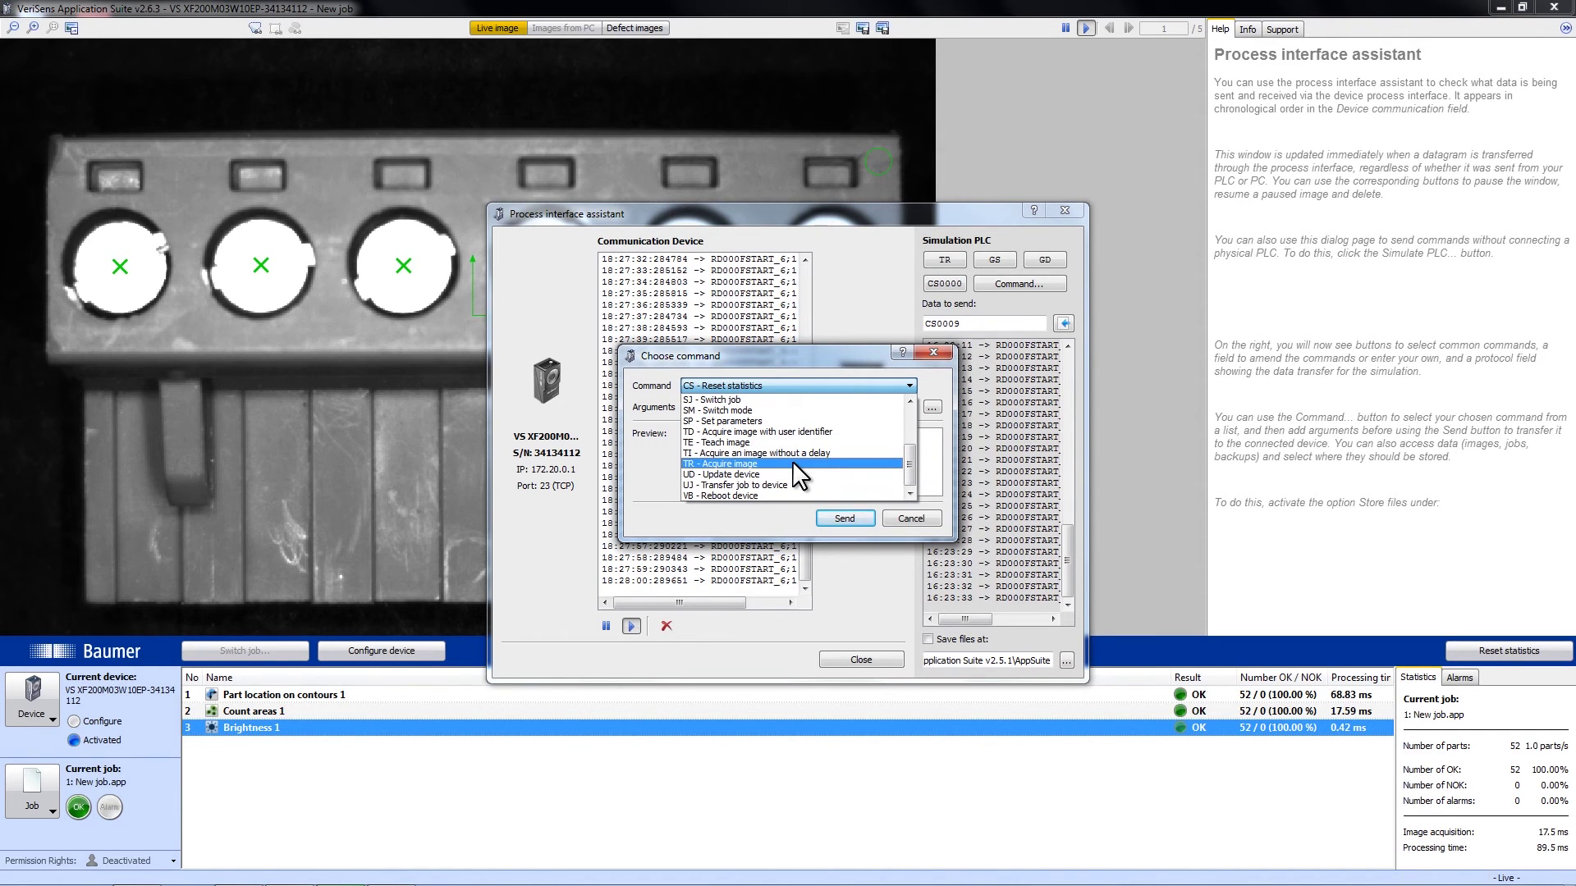
{"action": "left_click", "coordinate": [805, 398]}
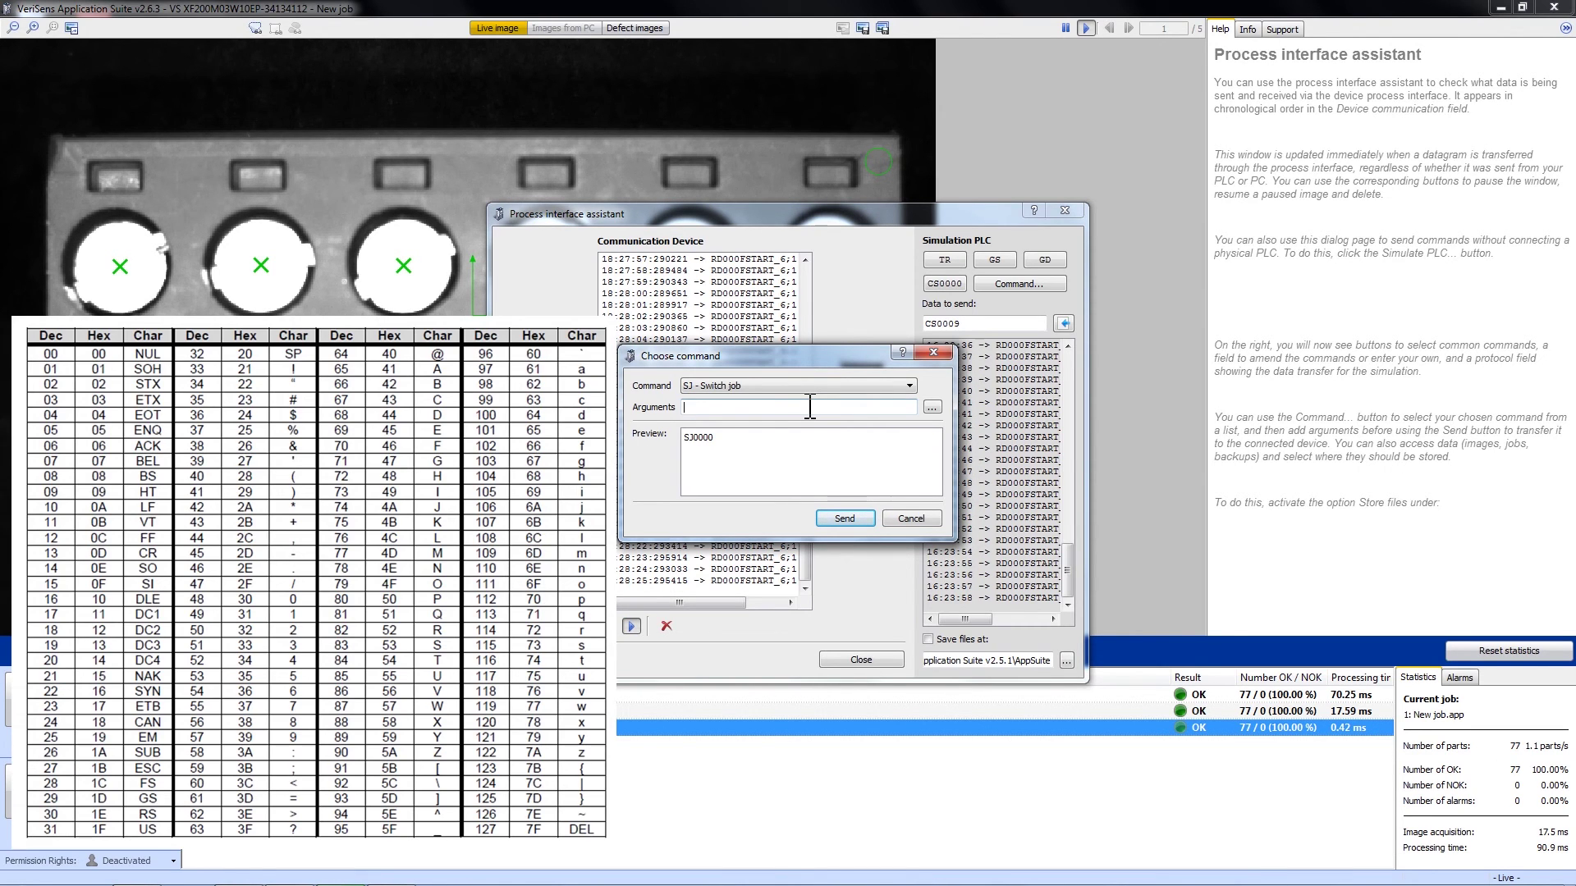
Enter job number 9 as the SJ argument and send SJ0009 to the sensor.
{"action": "left_click", "coordinate": [931, 408]}
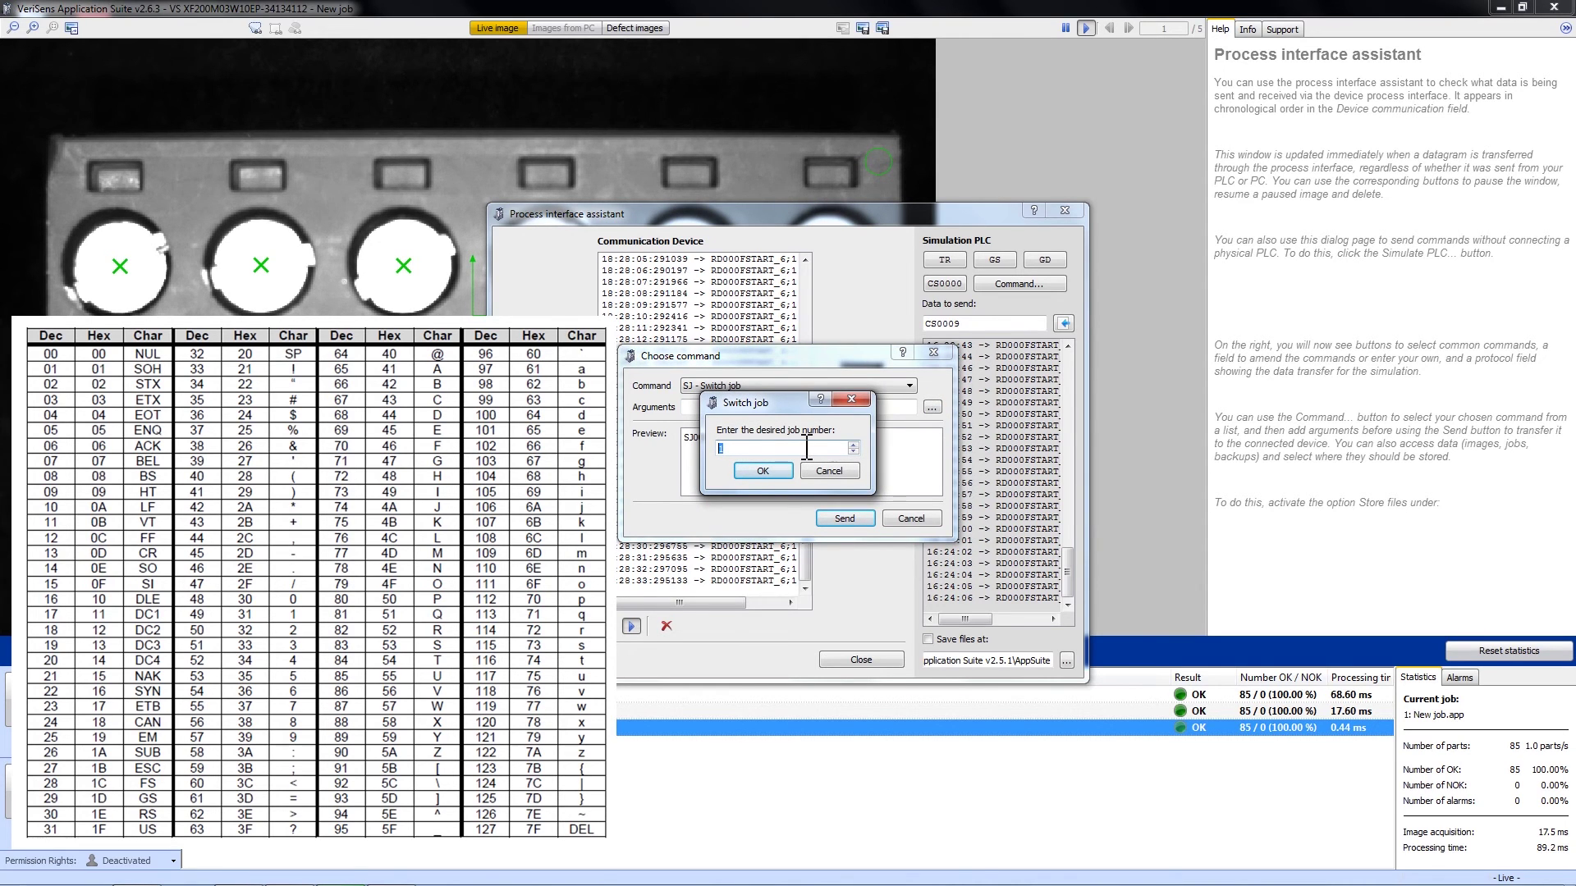
{"action": "type", "text": "9"}
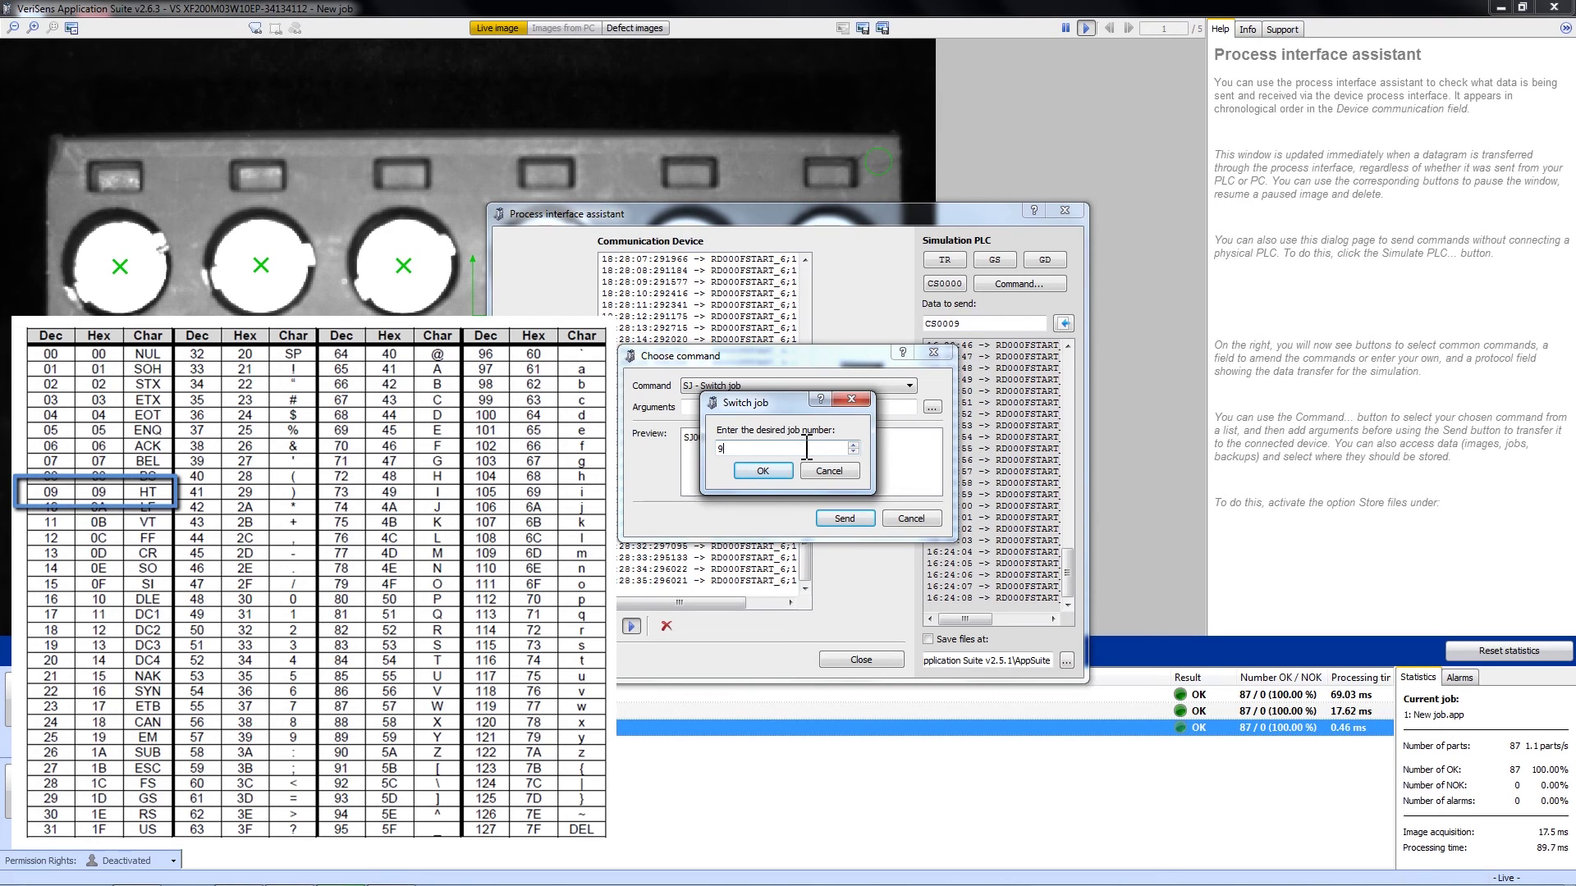
{"action": "left_click", "coordinate": [762, 471]}
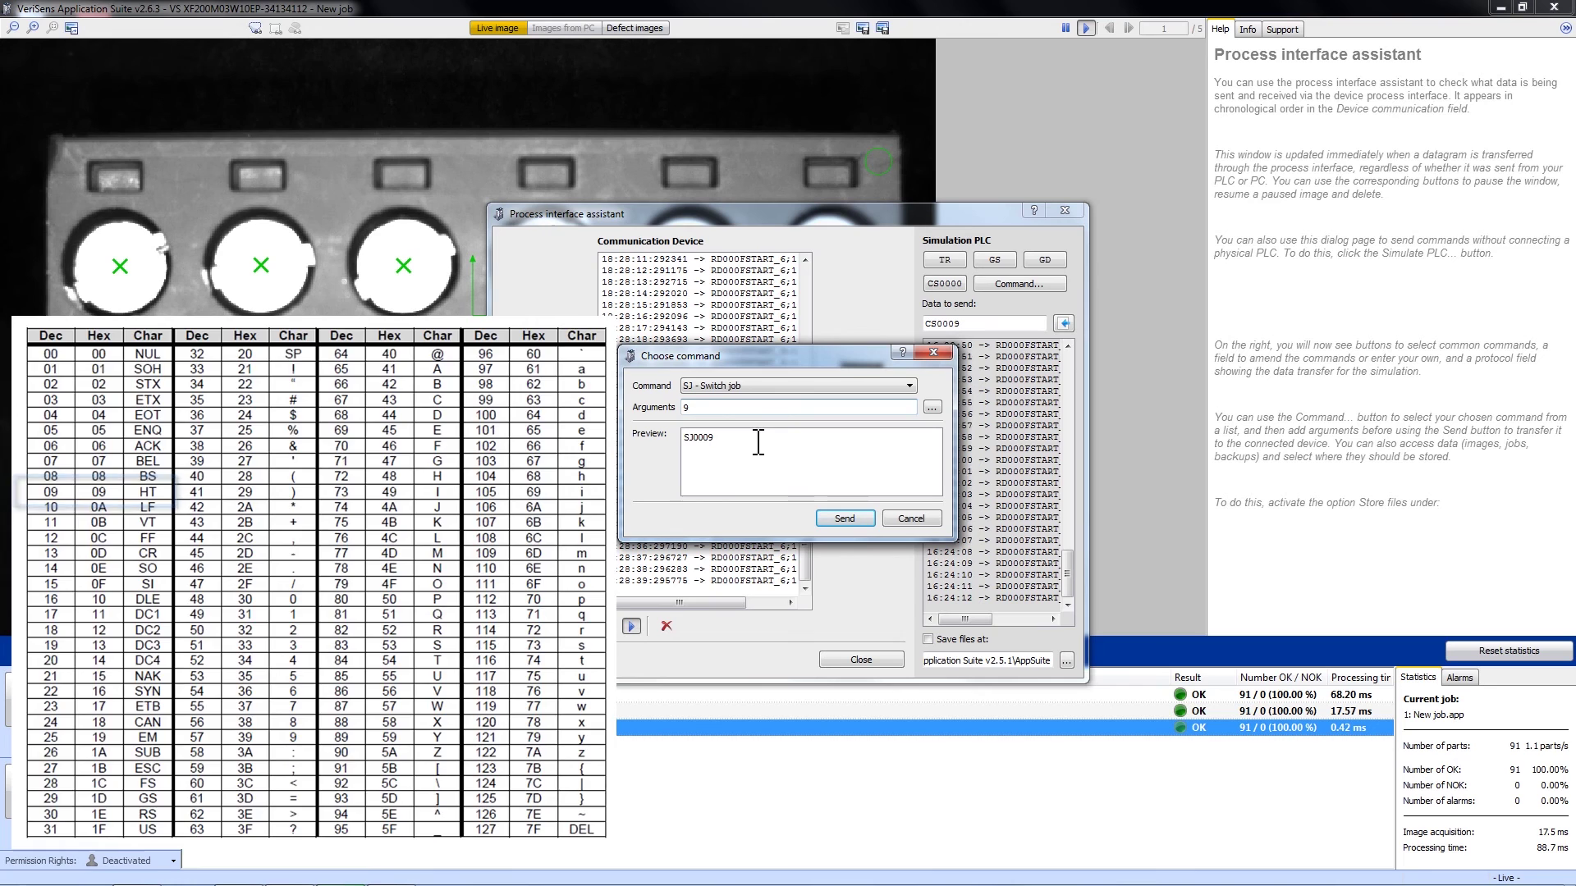
{"action": "left_click_drag", "start_coordinate": [752, 438], "coordinate": [667, 433]}
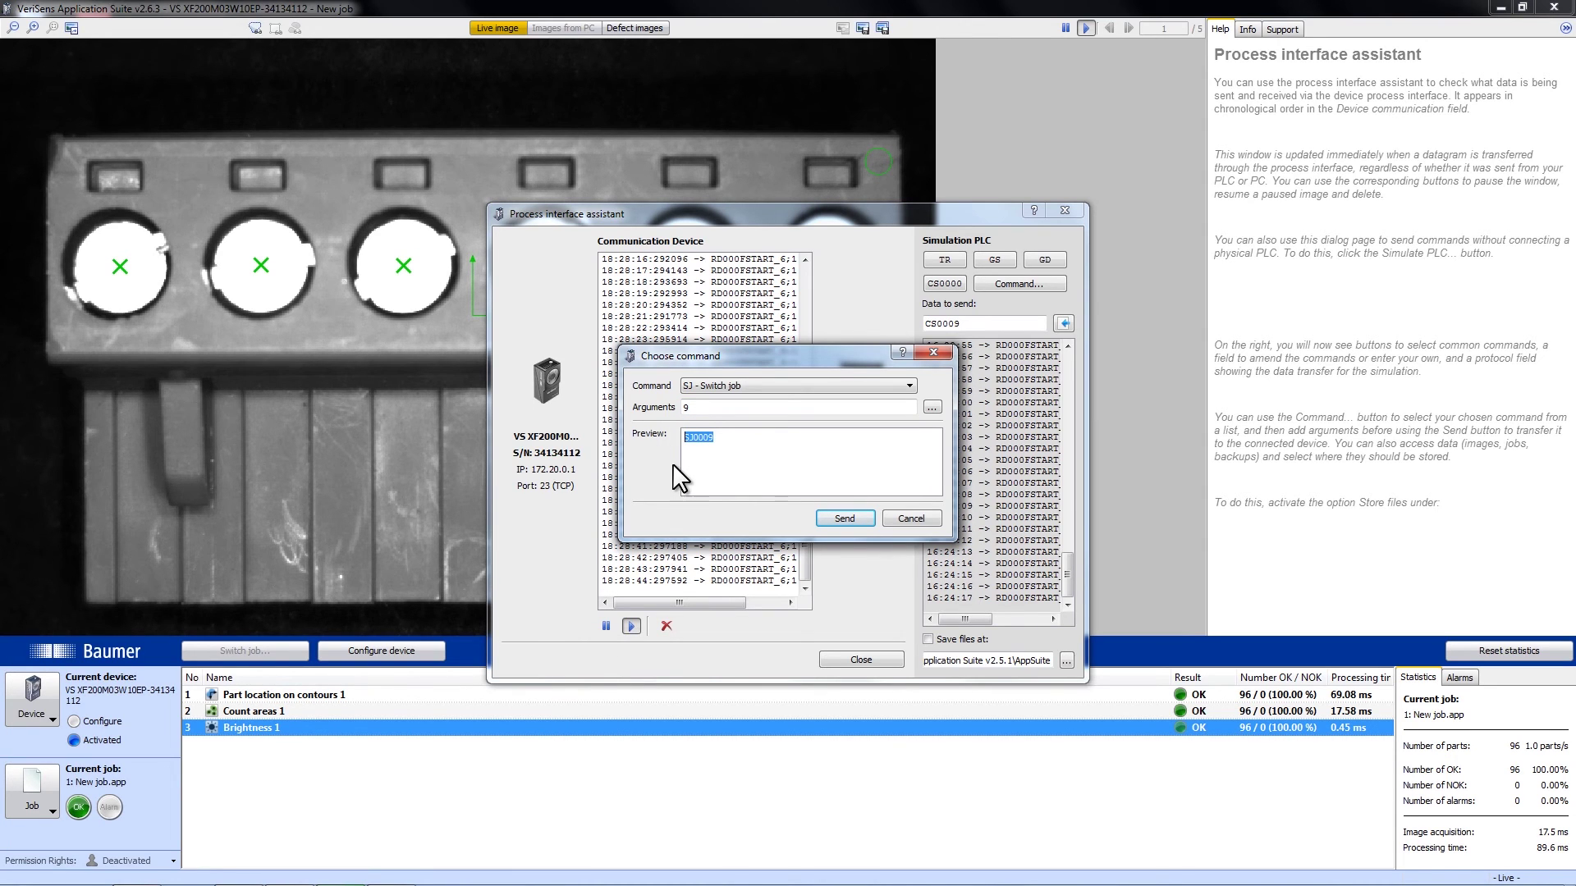
{"action": "left_click", "coordinate": [793, 487]}
{"action": "left_click", "coordinate": [857, 520]}
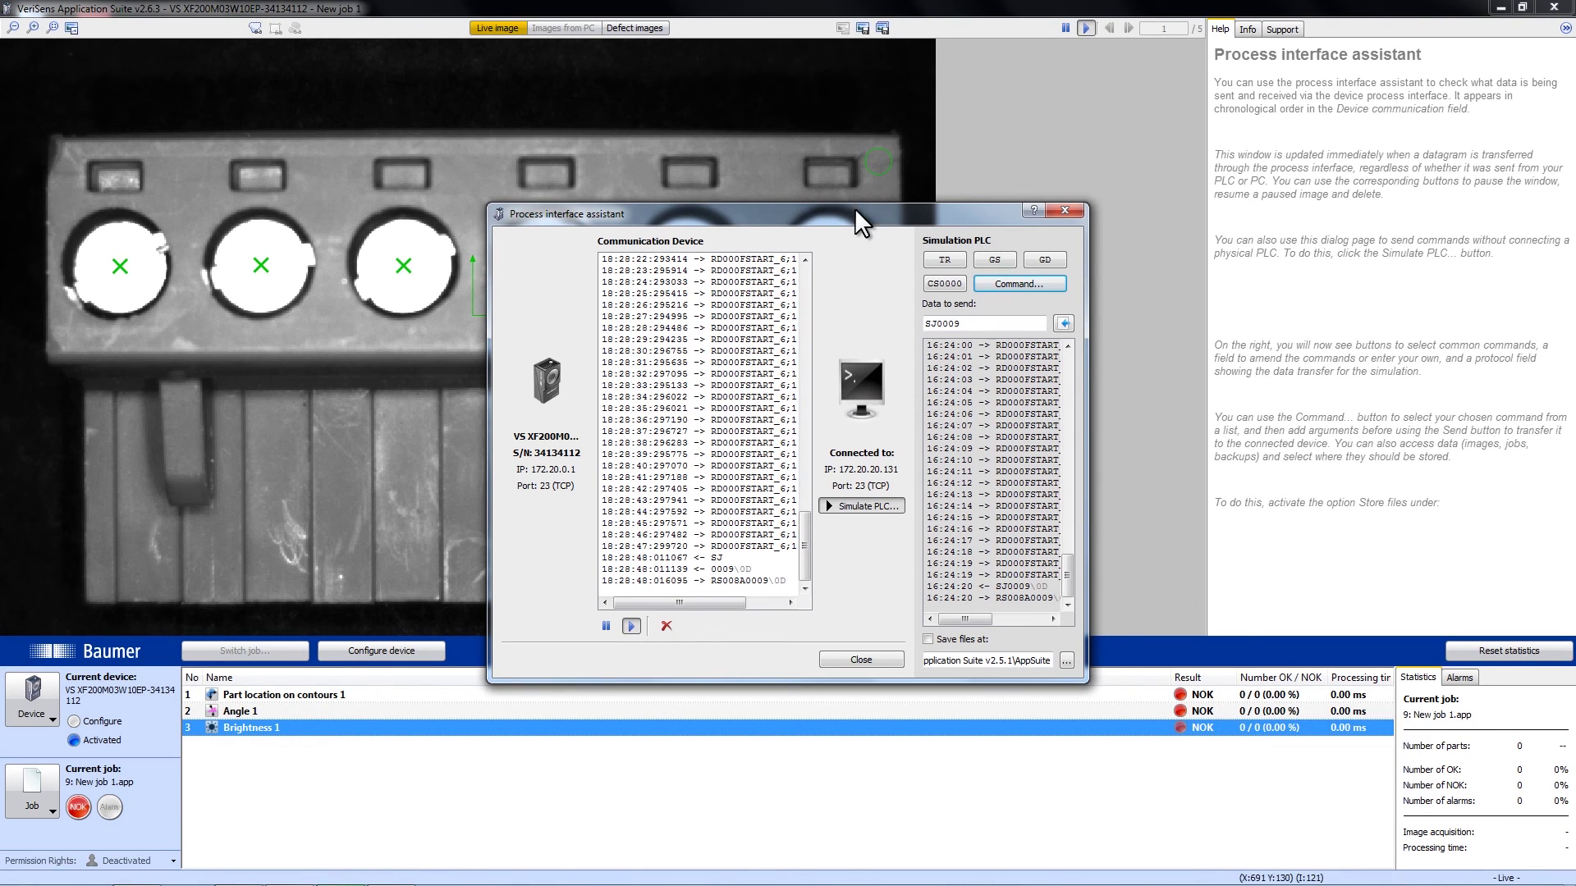
Move the assistant aside and send TR three times to inspect three parts with job 9.
{"action": "left_click_drag", "start_coordinate": [853, 210], "coordinate": [1274, 130]}
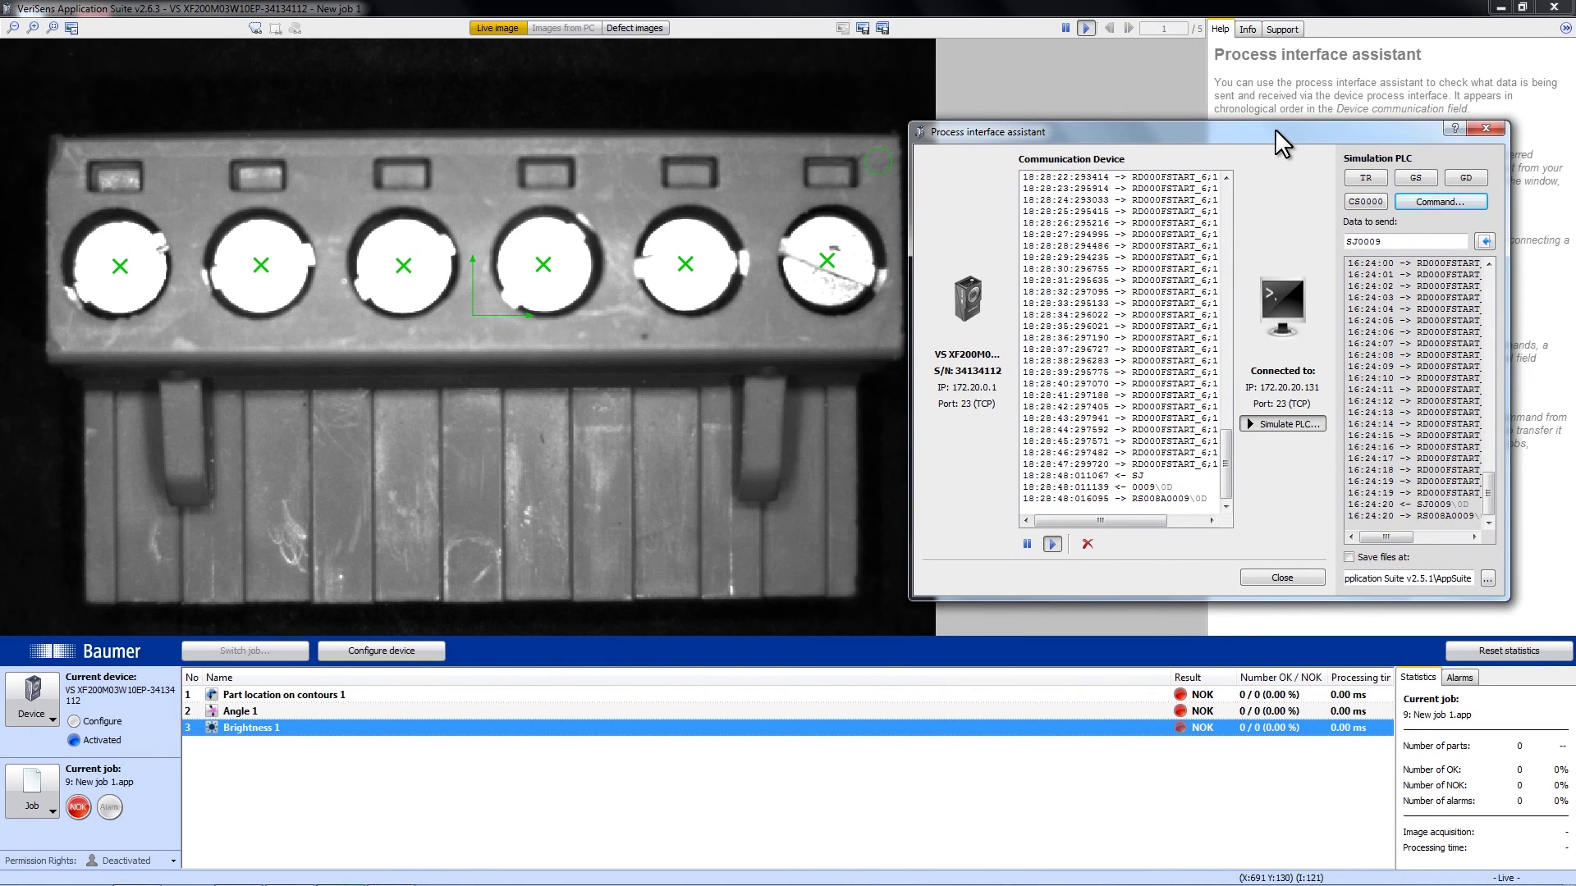
{"action": "left_click", "coordinate": [1370, 180]}
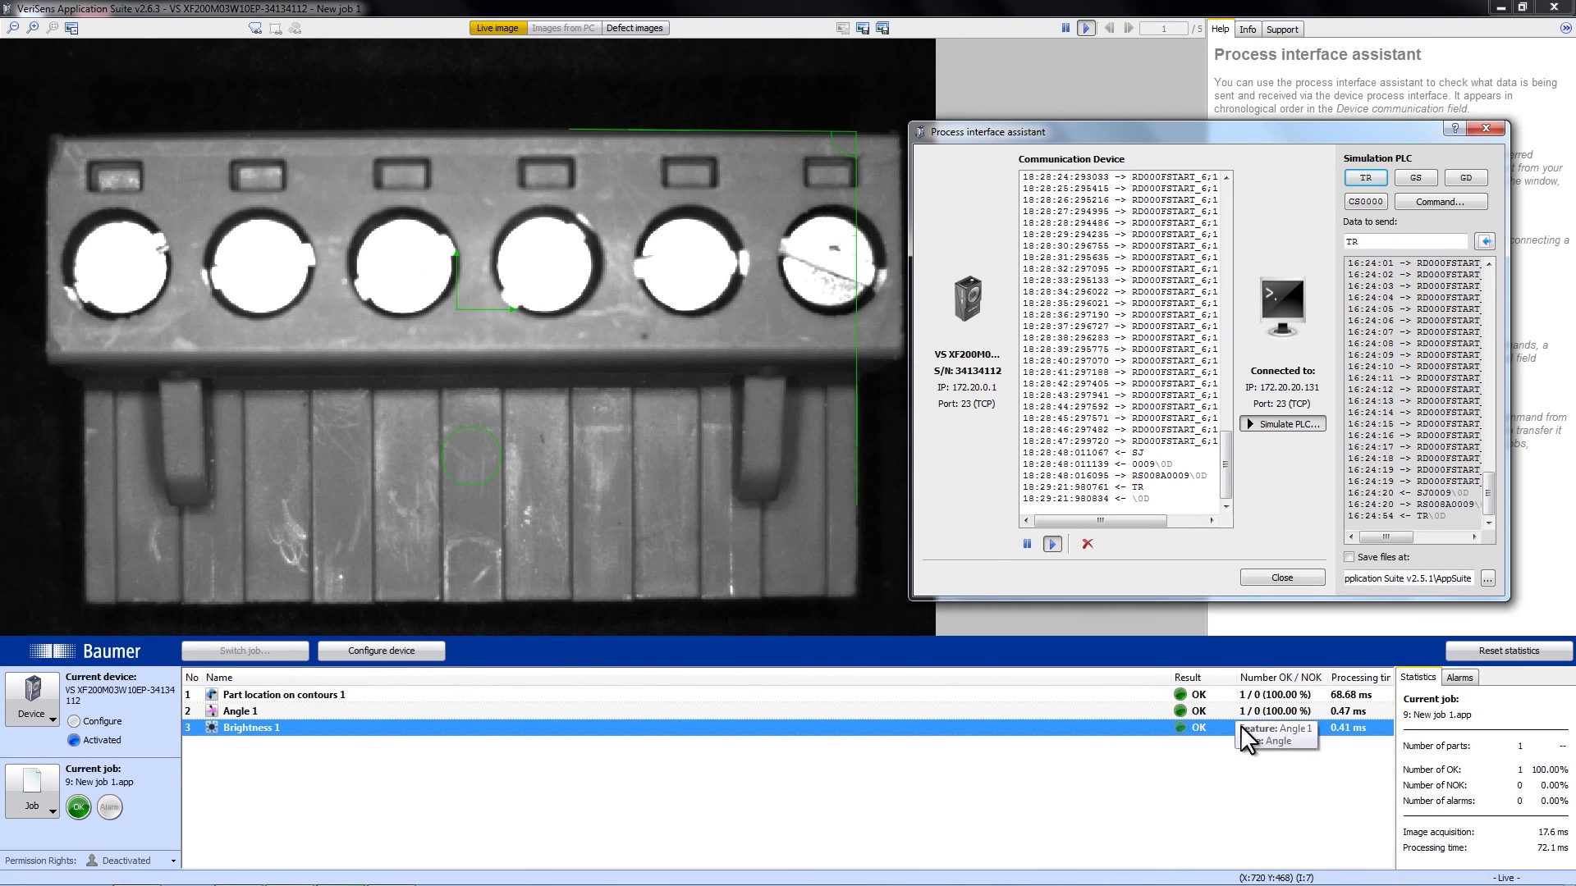
{"action": "left_click", "coordinate": [1368, 182]}
{"action": "left_click", "coordinate": [1368, 179]}
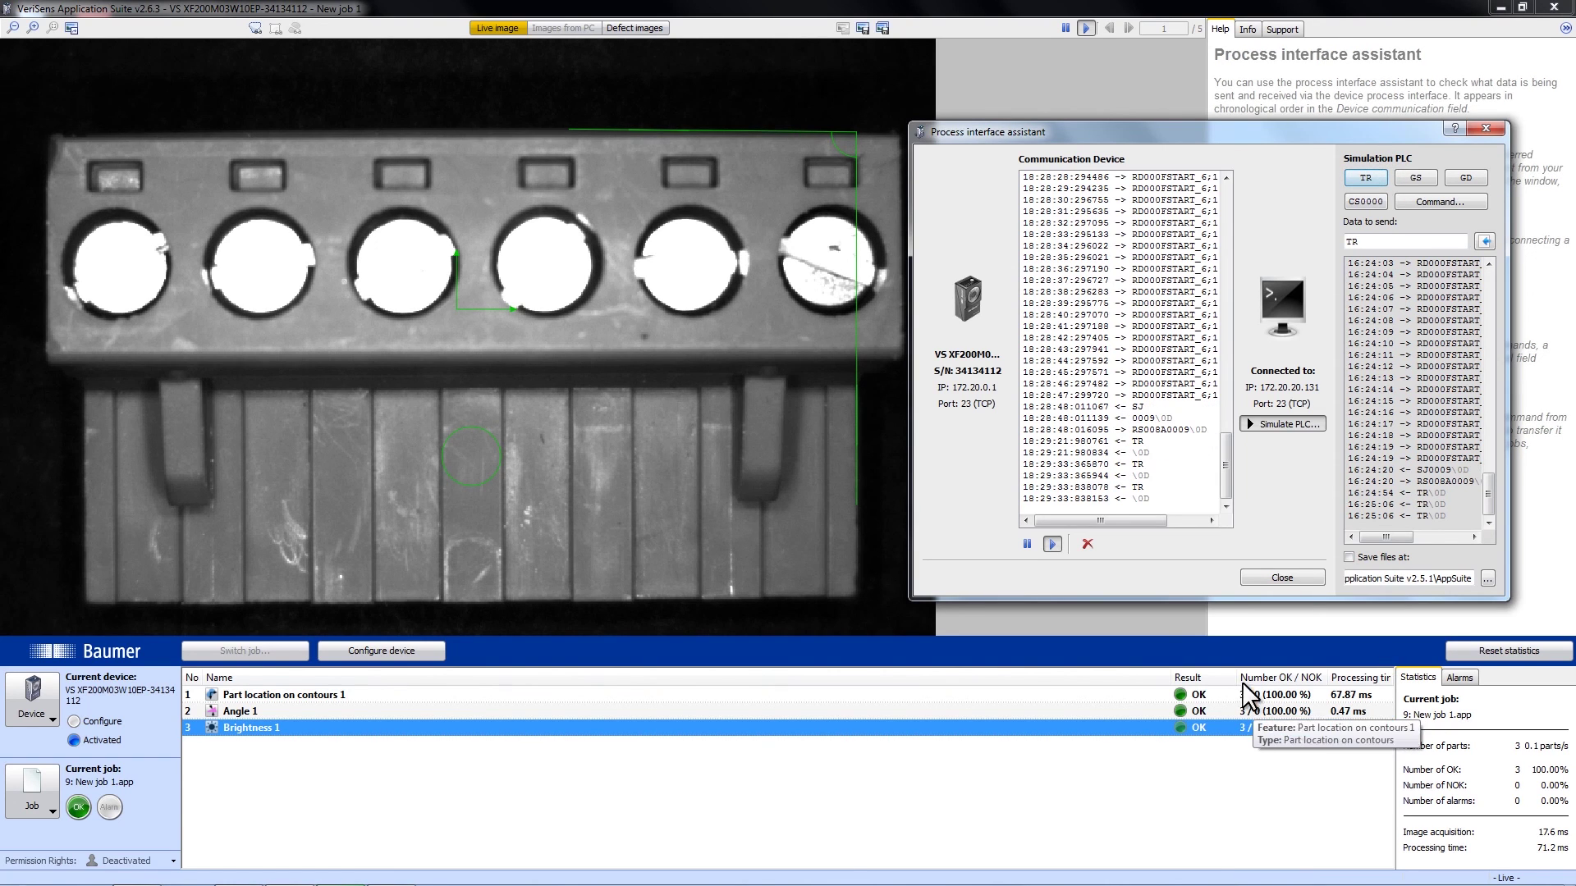